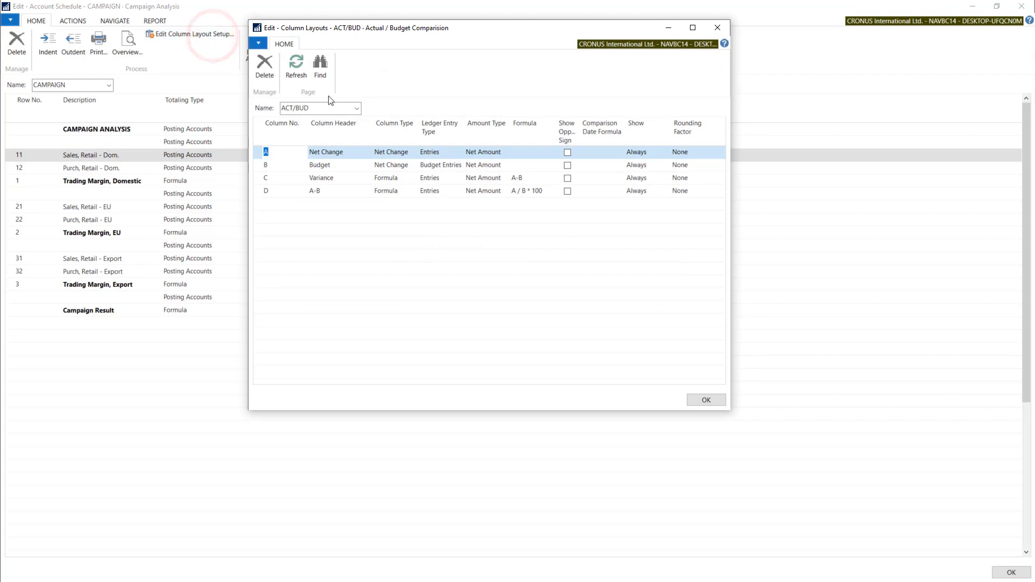
Browse the list of column layout names without changing the selection, and reposition and enlarge the Column Layouts window
click(356, 109)
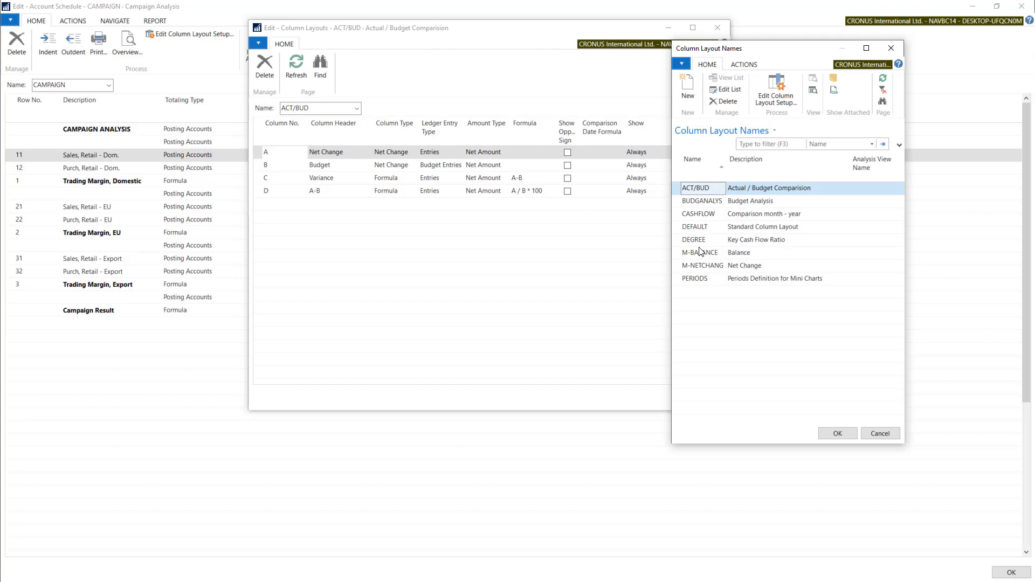
click(891, 48)
drag(431, 28, 352, 60)
drag(654, 441, 822, 454)
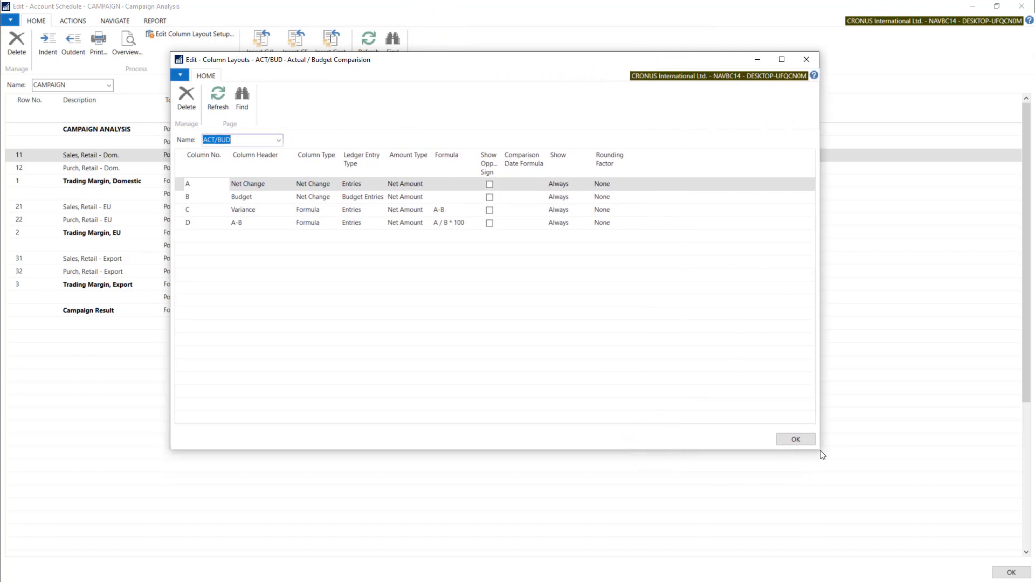
Review the column headers of lines A through D in the ACT/BUD column layout
click(261, 186)
click(259, 196)
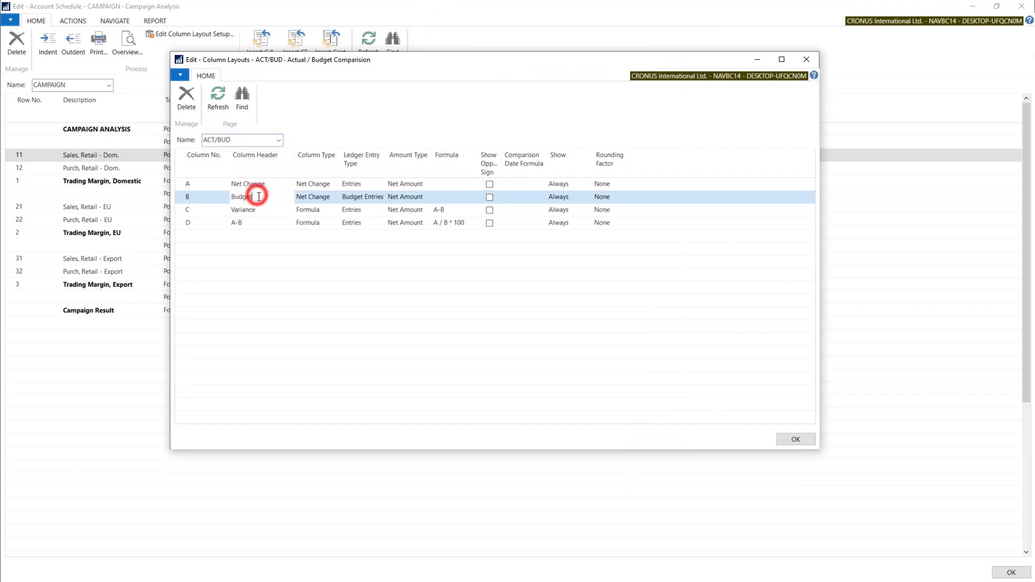
click(258, 211)
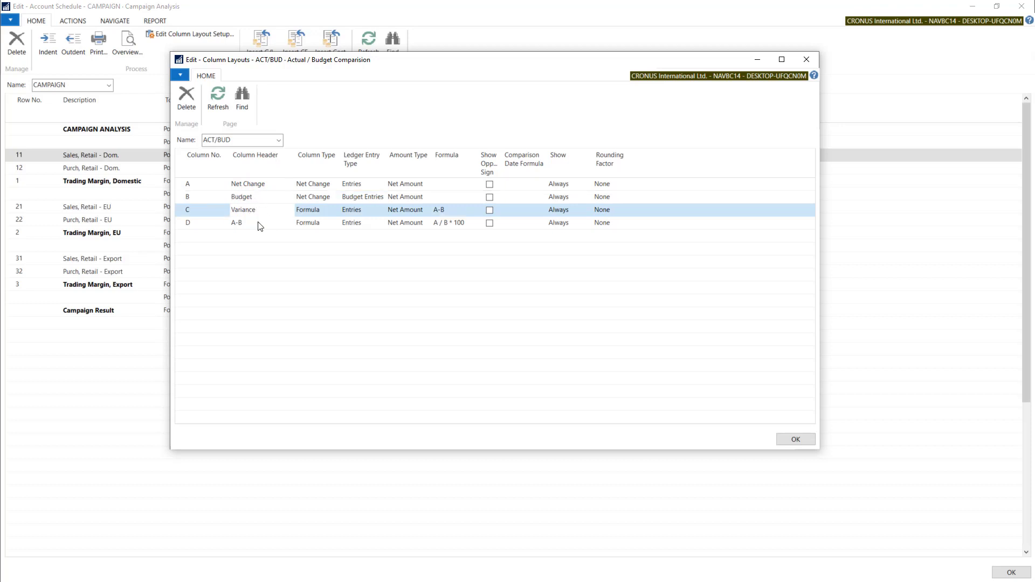
click(258, 222)
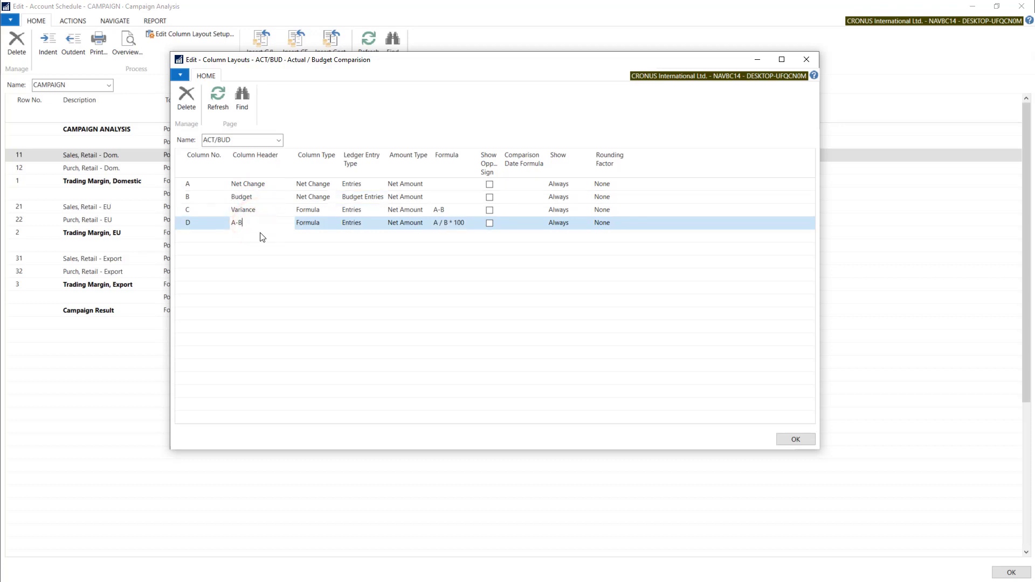
Examine the column types of the Variance and Budget lines, including the options available for the Budget line
click(319, 210)
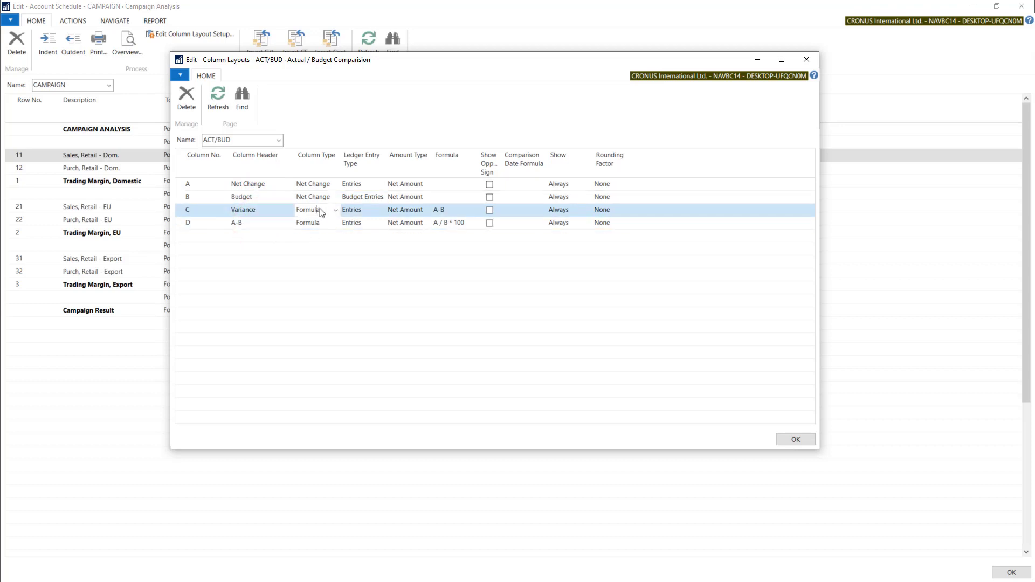
click(322, 198)
click(335, 197)
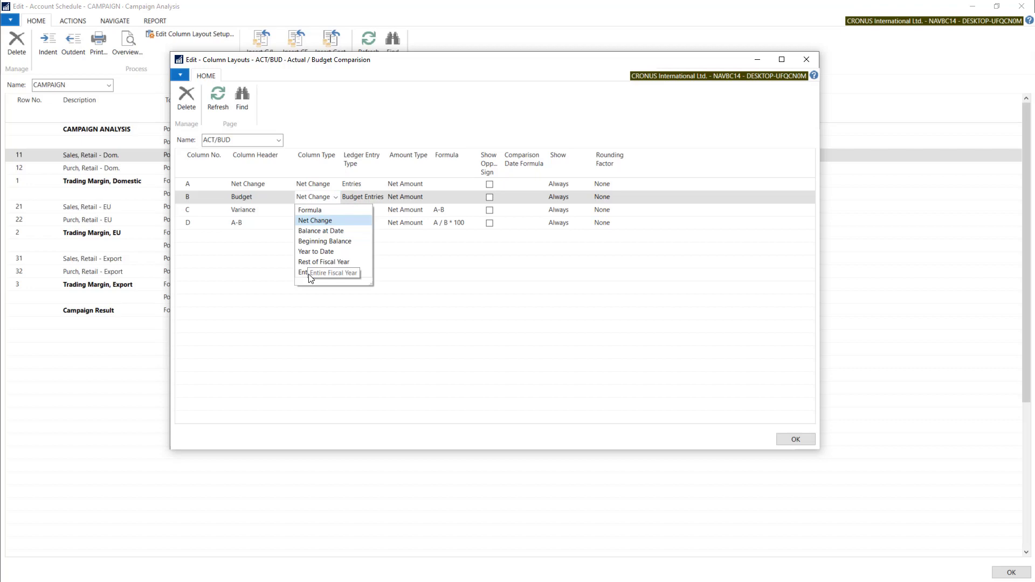
key(Escape)
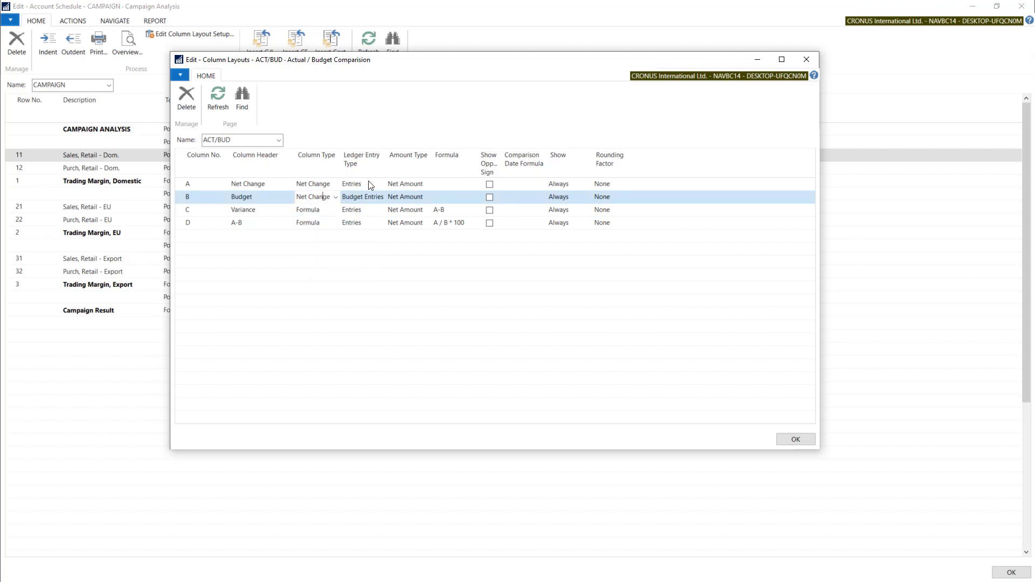
Inspect the Net Change line's ledger entry type and the formulas of lines C and D, and close the column layout
click(360, 182)
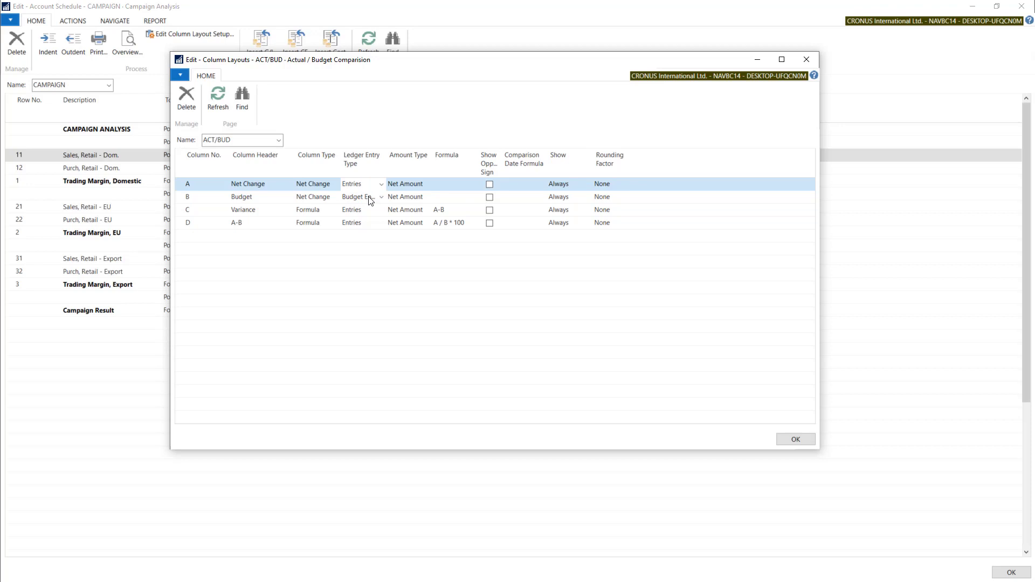
click(449, 209)
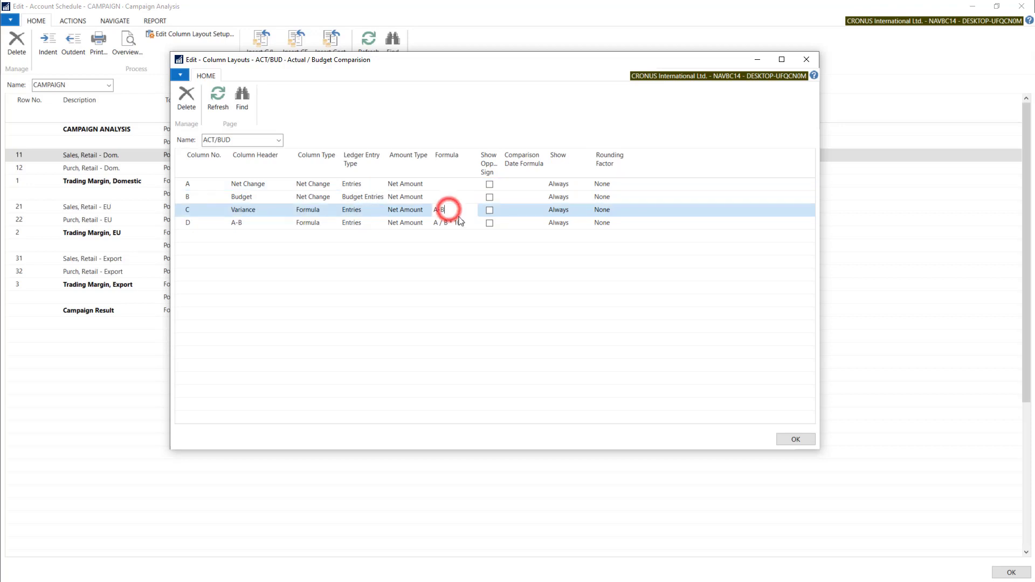
click(463, 222)
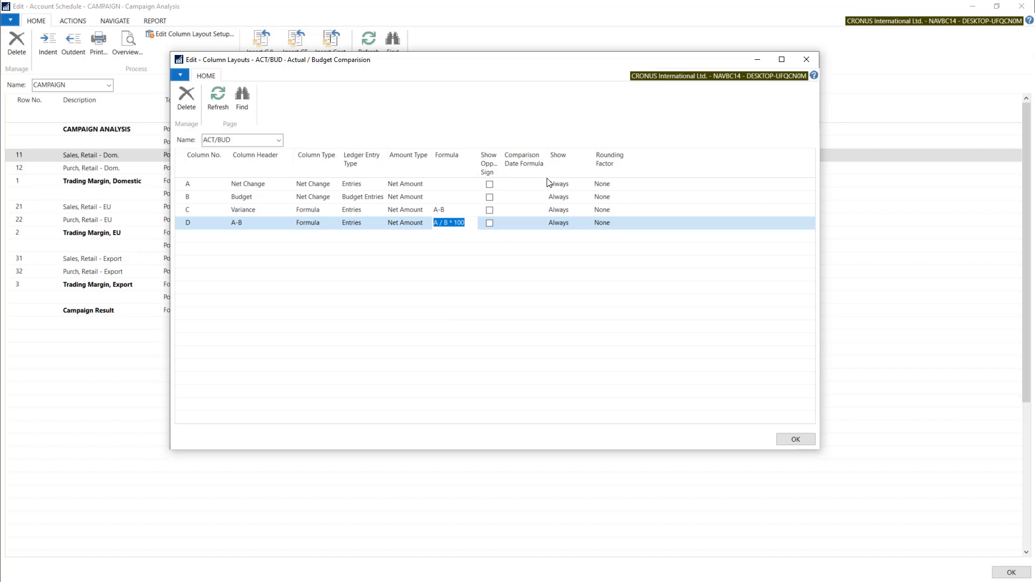
click(239, 213)
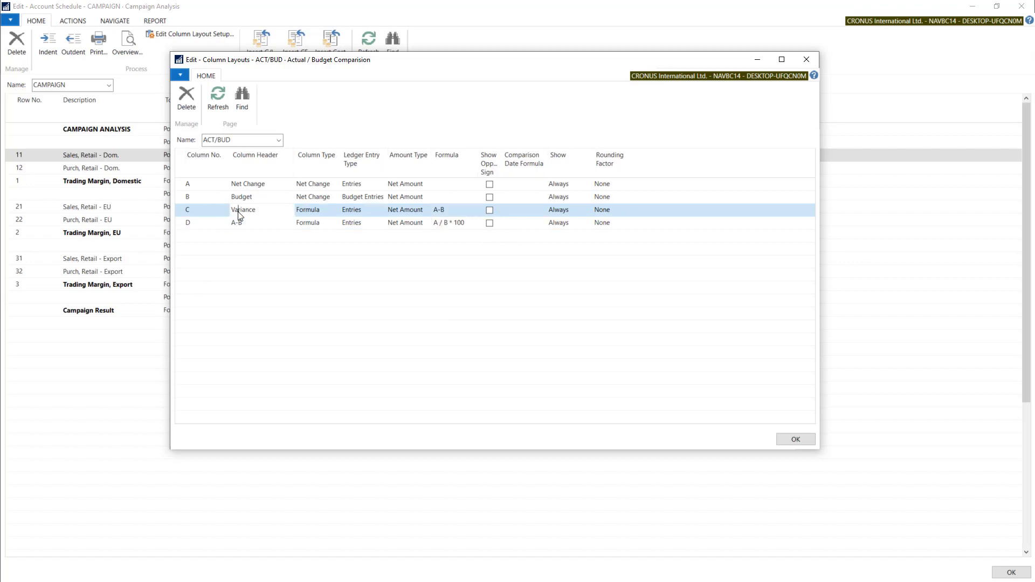
key(Escape)
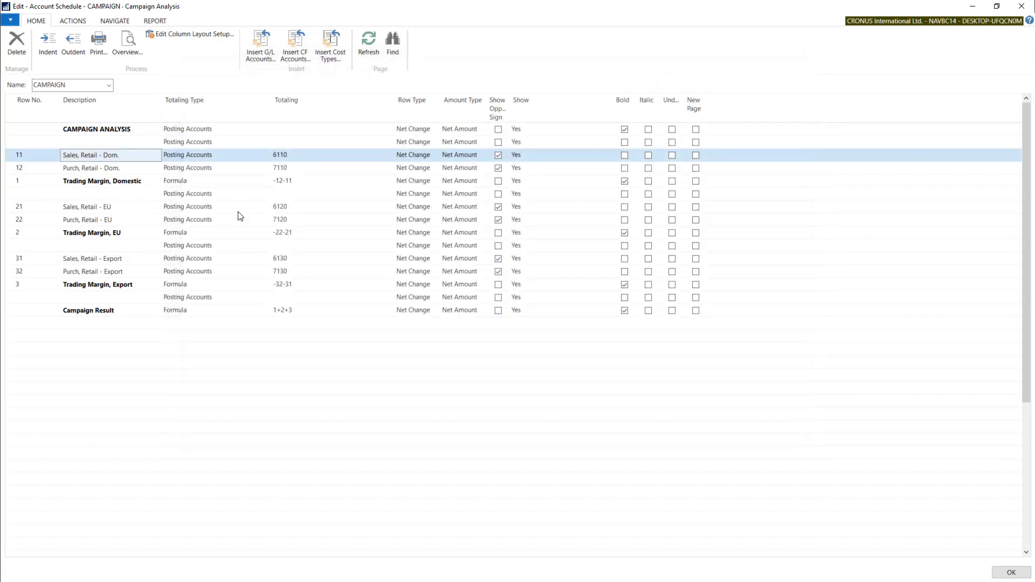
Open the overview of the CAMPAIGN account schedule and set its date filter to 20.01.01..22.01.01
click(133, 44)
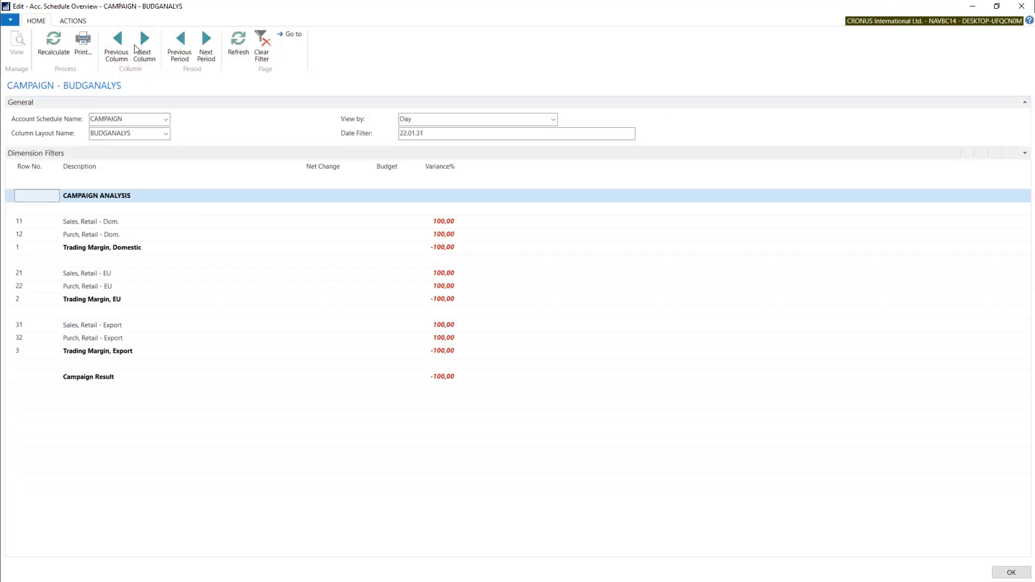
click(359, 136)
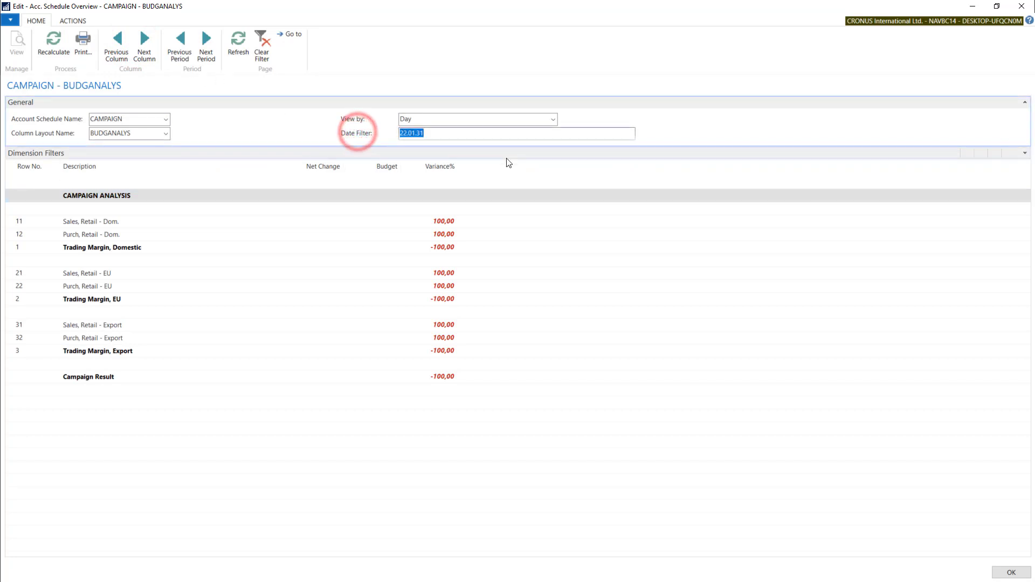
text(20)
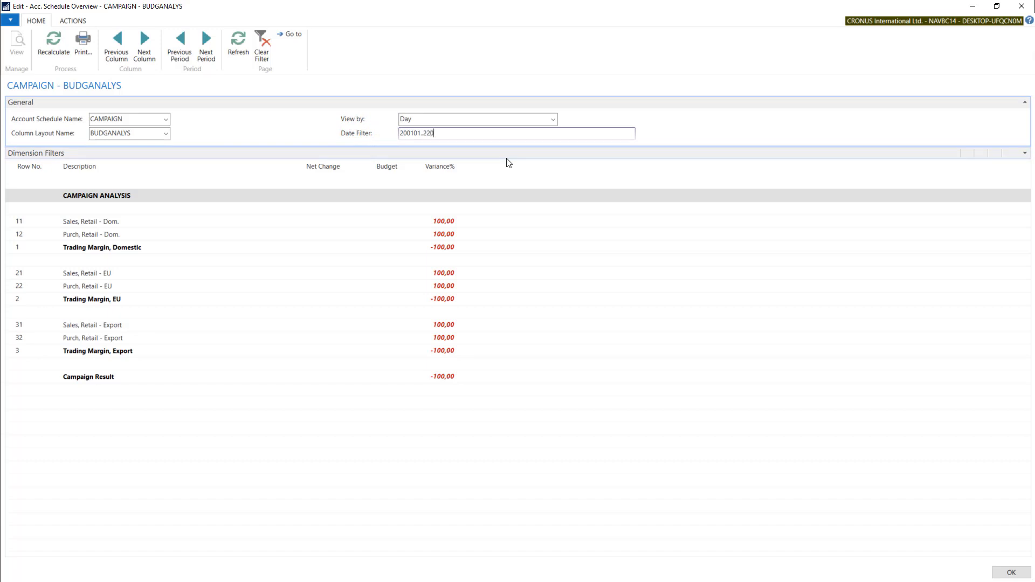
text(.01.01..22.01.01)
key(Return)
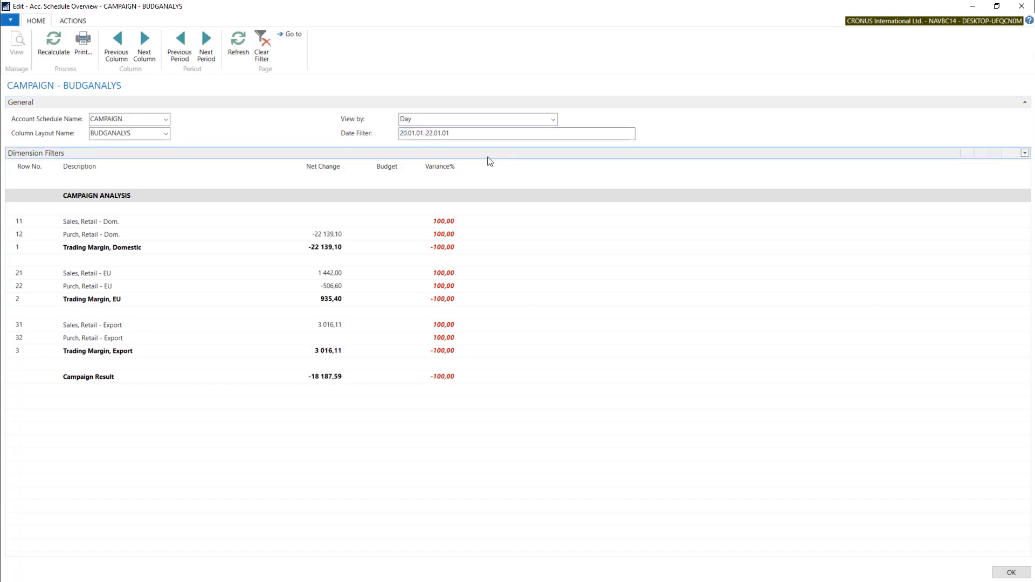
View the CAMPAIGN overview with the ACT/BUD column layout
click(167, 134)
click(697, 189)
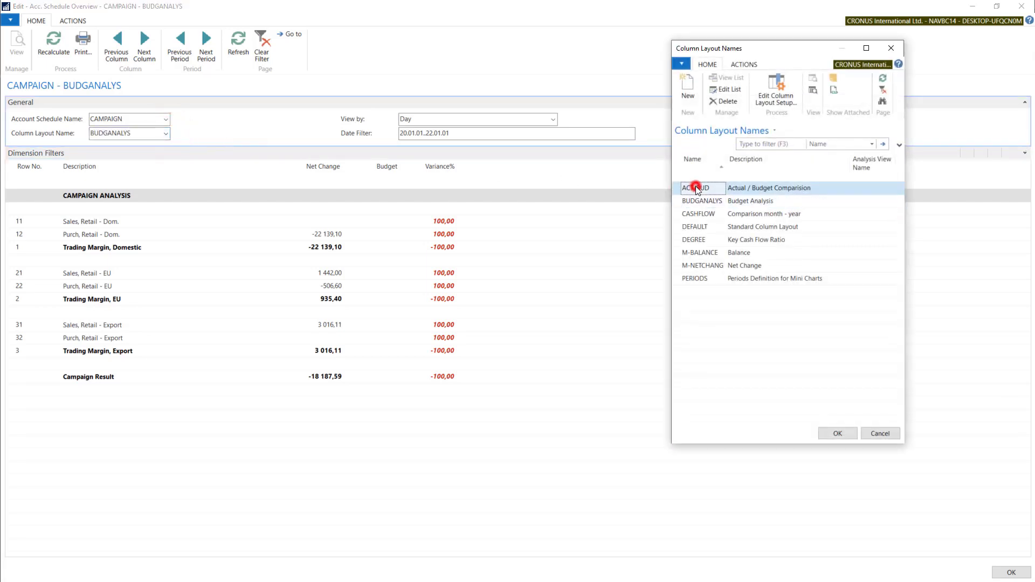
click(838, 434)
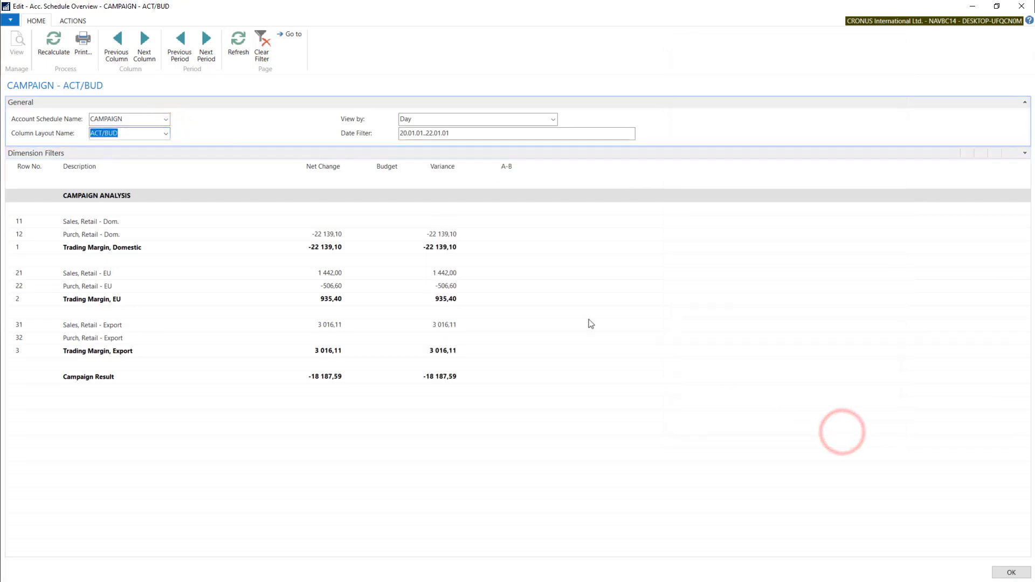
Switch the overview's column layout to DEGREE to view the key figures
click(167, 133)
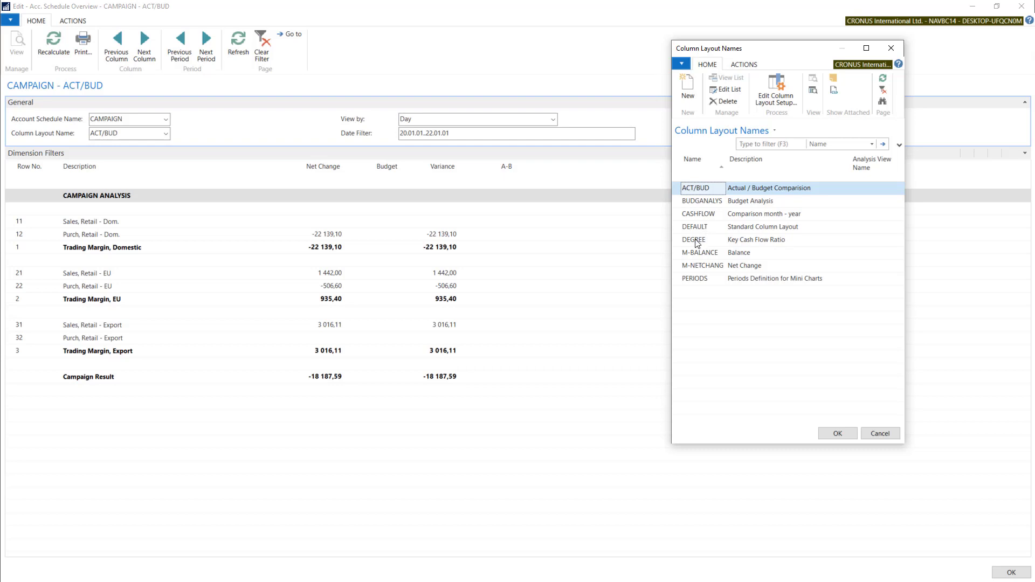
click(695, 239)
click(835, 433)
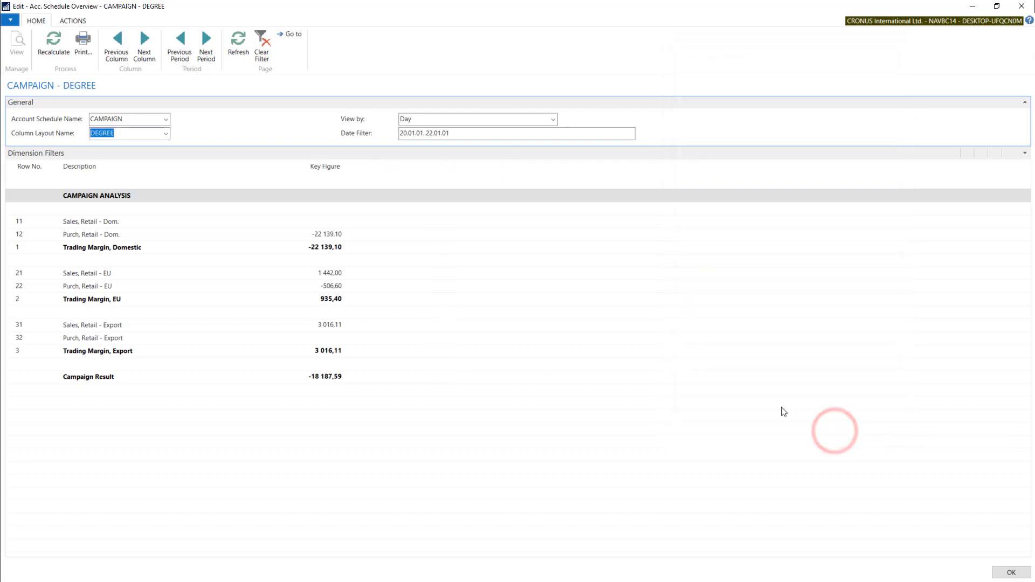
Show the CAMPAIGN overview with the M-BALANCE column layout
click(167, 134)
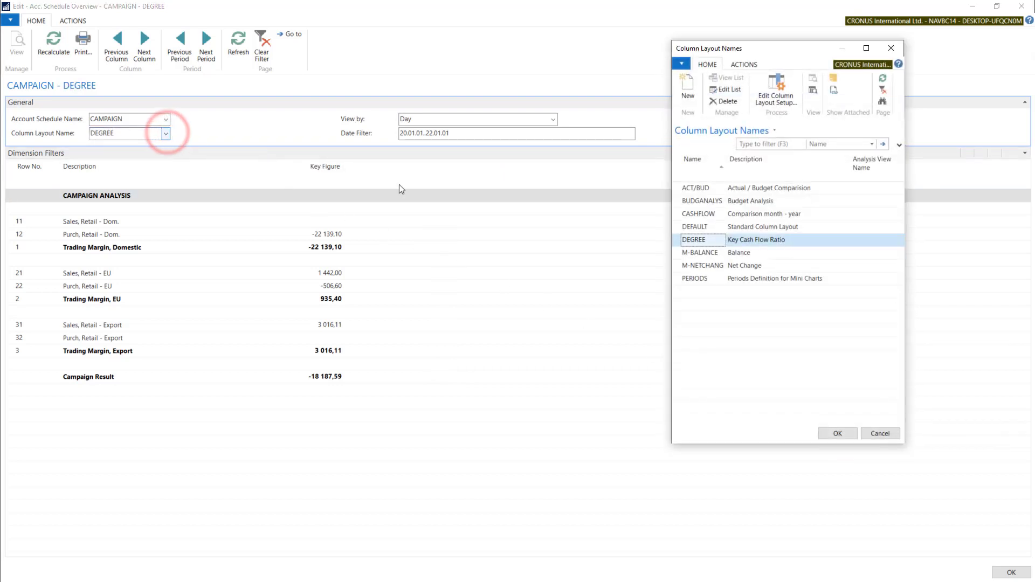
click(696, 252)
click(839, 432)
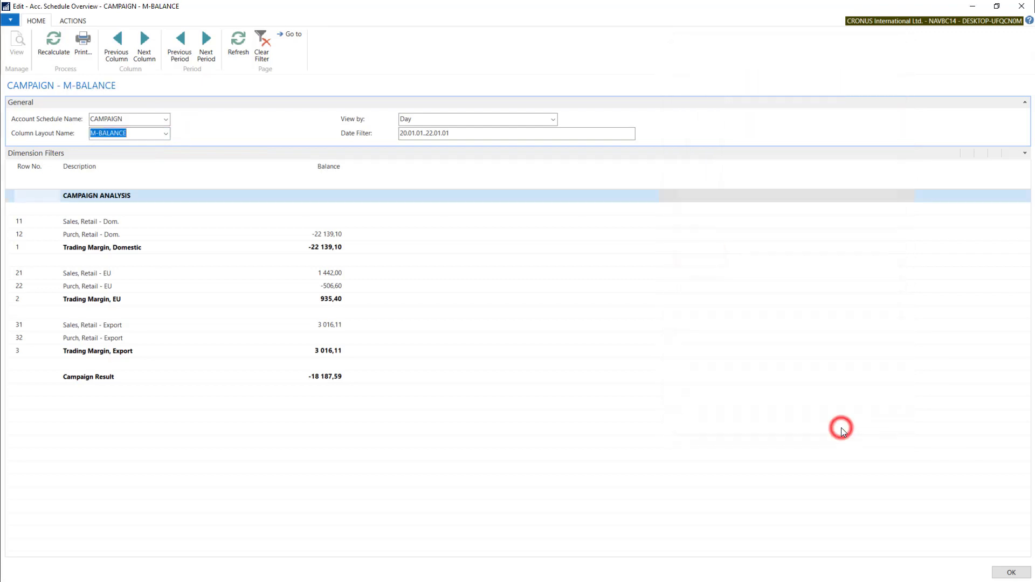
Change the overview's account schedule to M-BALANCE to view the balance sheet
click(166, 119)
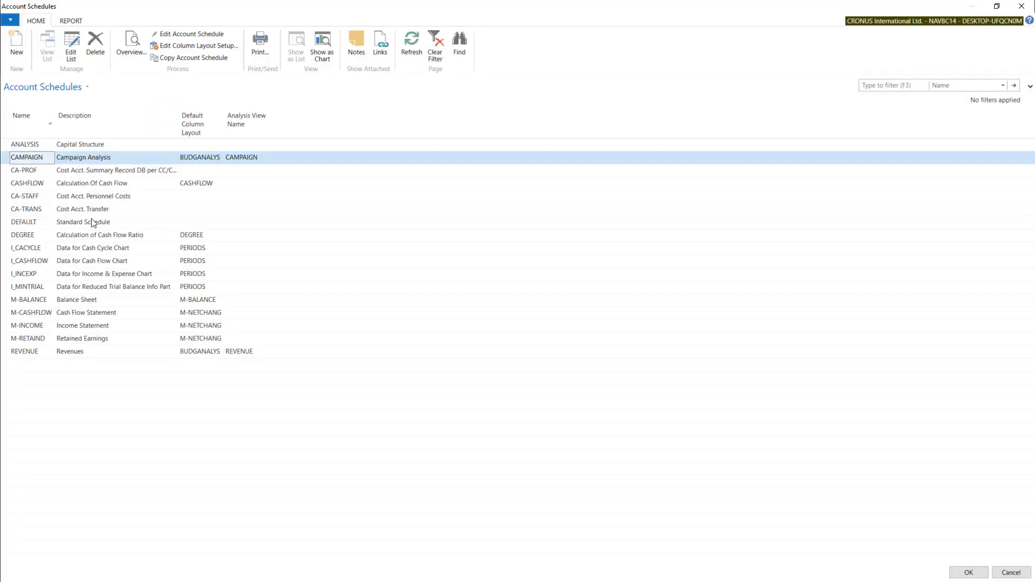
click(35, 299)
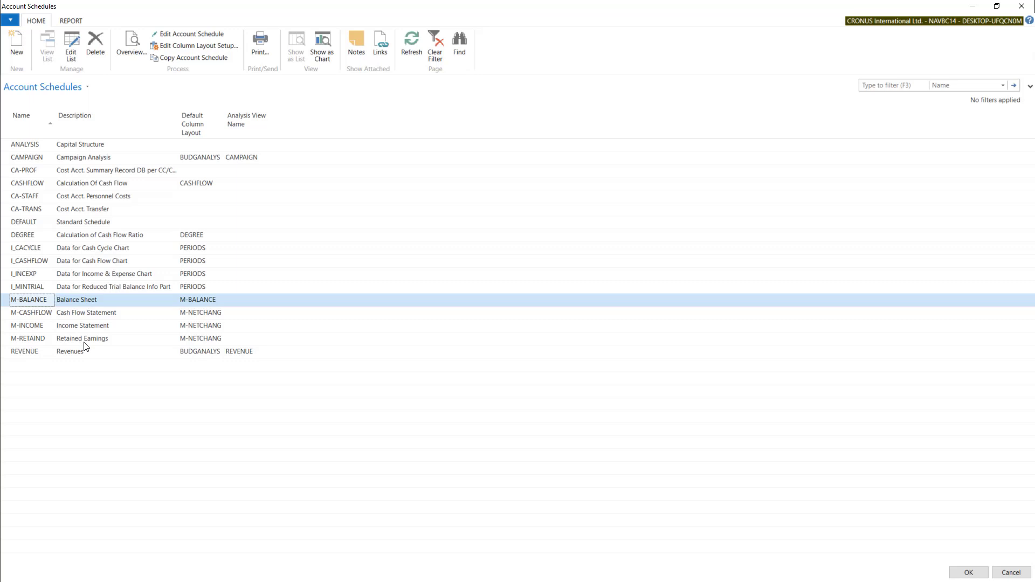
double_click(13, 301)
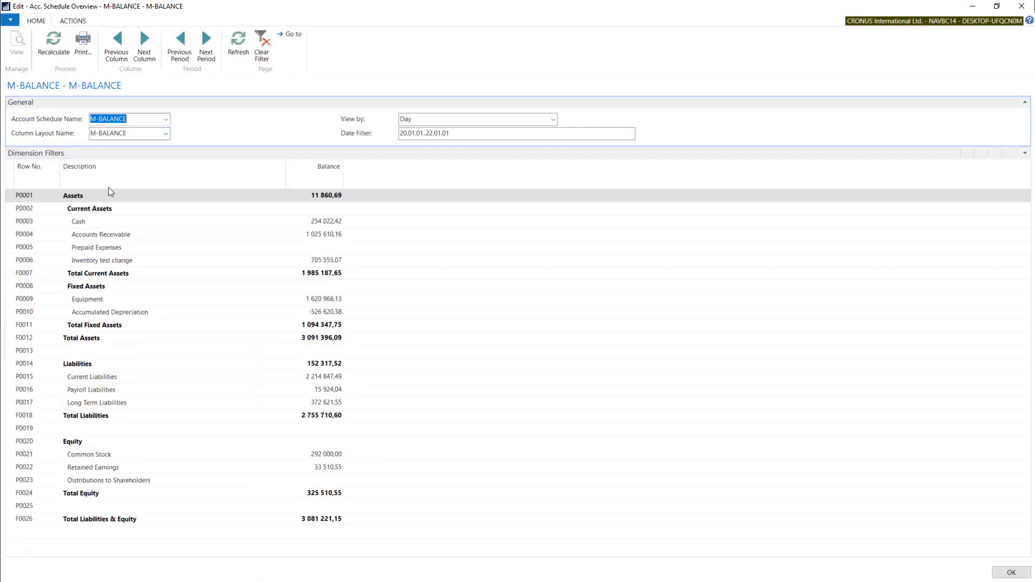
Change the account schedule to M-INCOME and look through the income statement from Income to Net Income
click(166, 119)
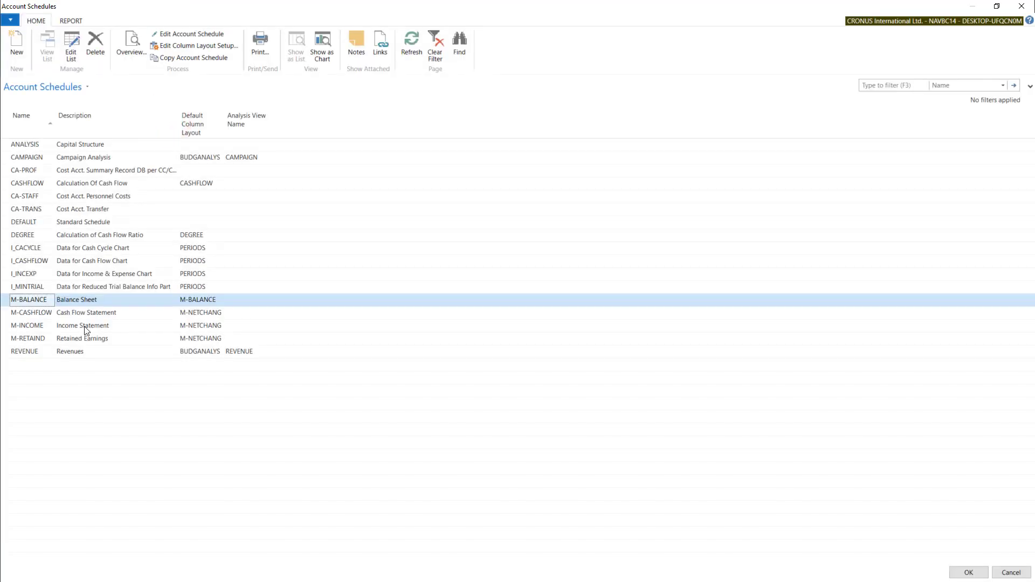
double_click(85, 326)
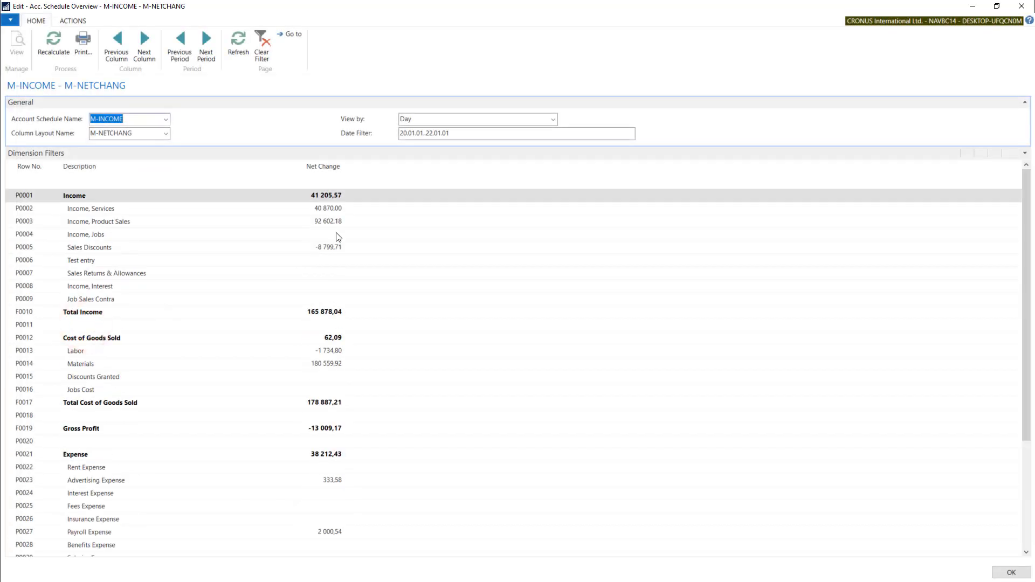
scroll(337, 234, down, 4)
scroll(335, 232, up, 4)
scroll(75, 471, down, 4)
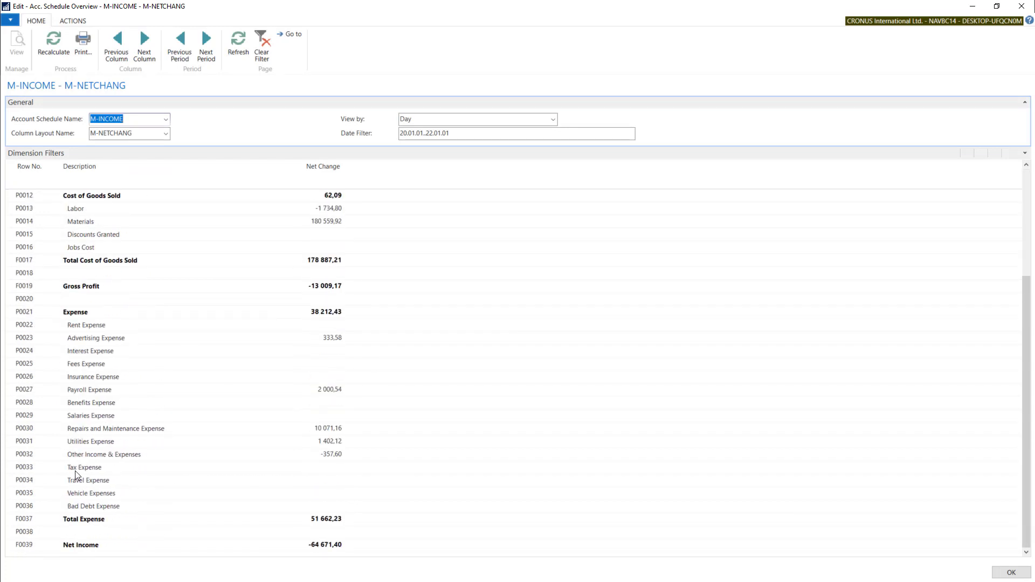
scroll(76, 473, up, 4)
Drill down into the net change of Income, Product Sales to view its G/L accounts, and return to the overview
click(334, 223)
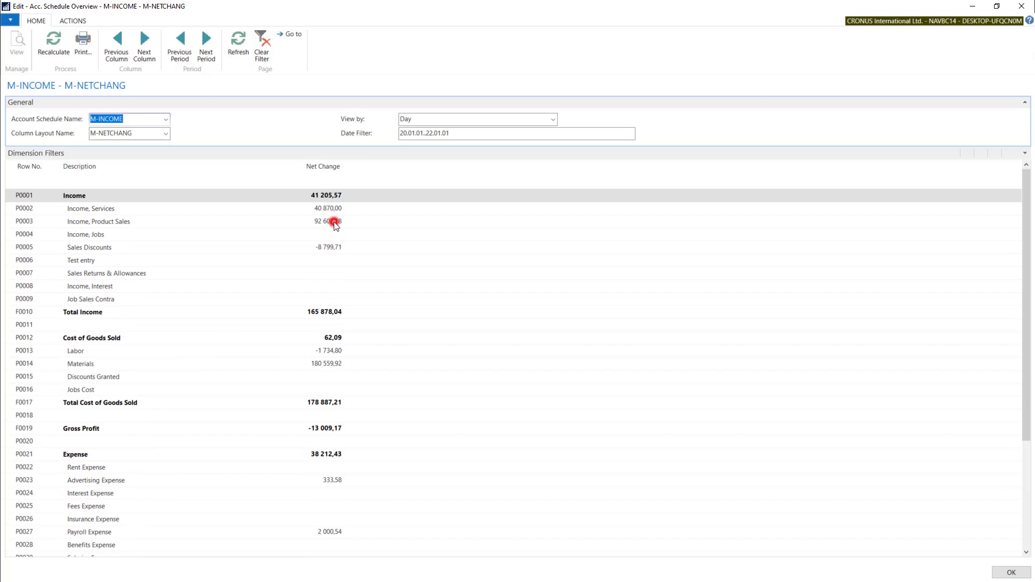
drag(486, 44, 274, 86)
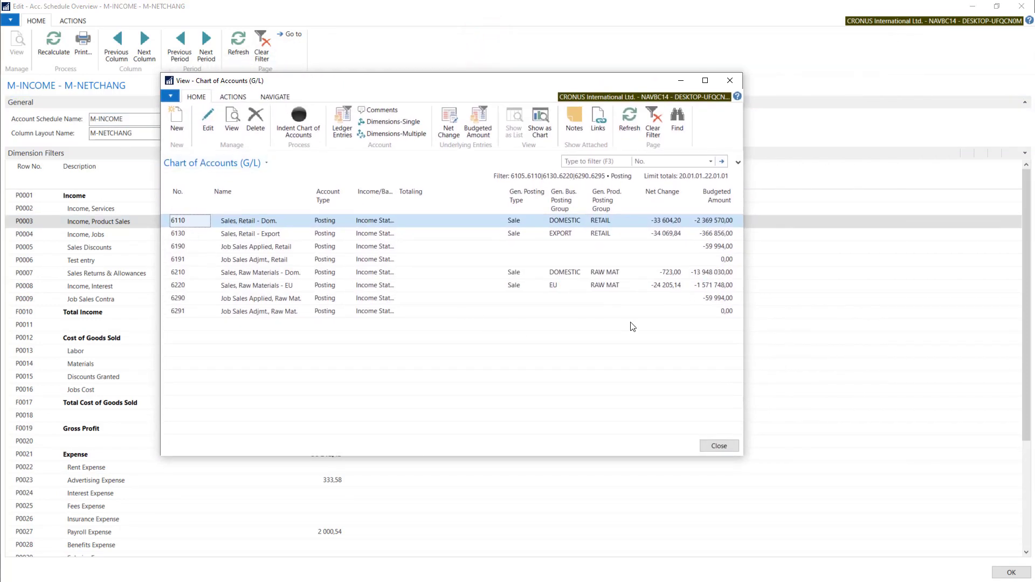
key(Escape)
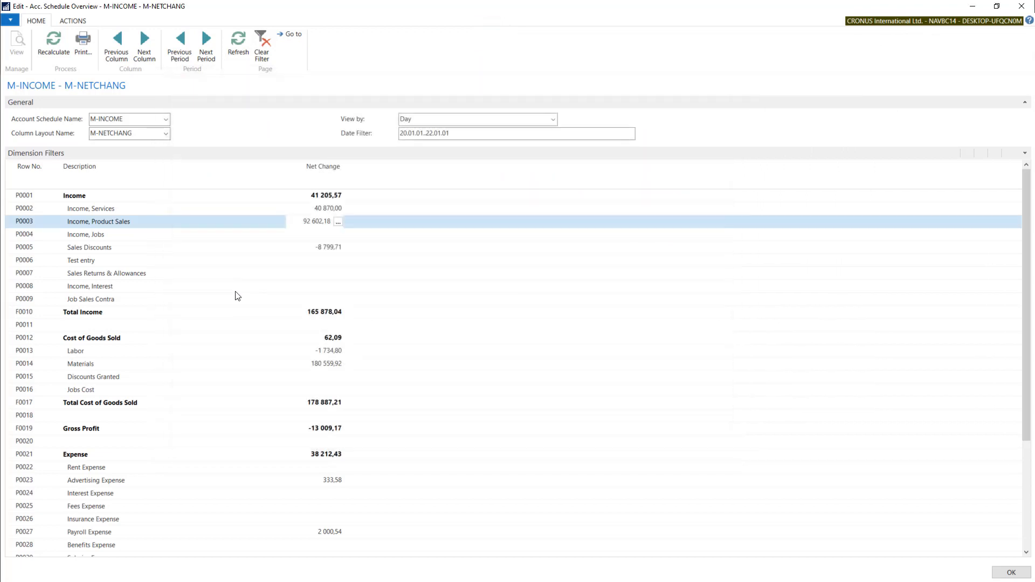
Drill down into the net change of Advertising Expense to view its G/L accounts, and return to the overview
scroll(259, 286, down, 1)
scroll(278, 275, down, 2)
click(331, 364)
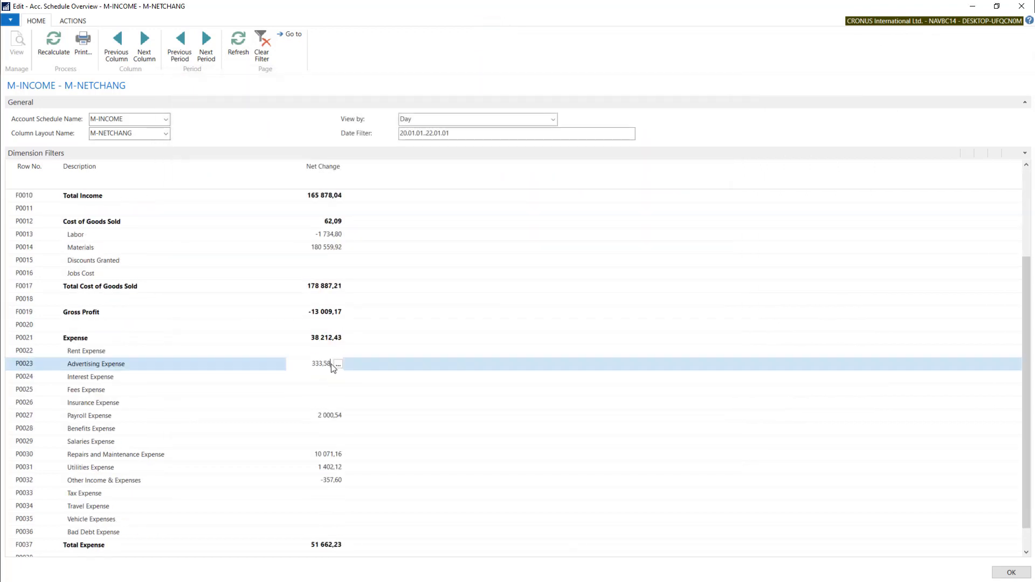
click(334, 365)
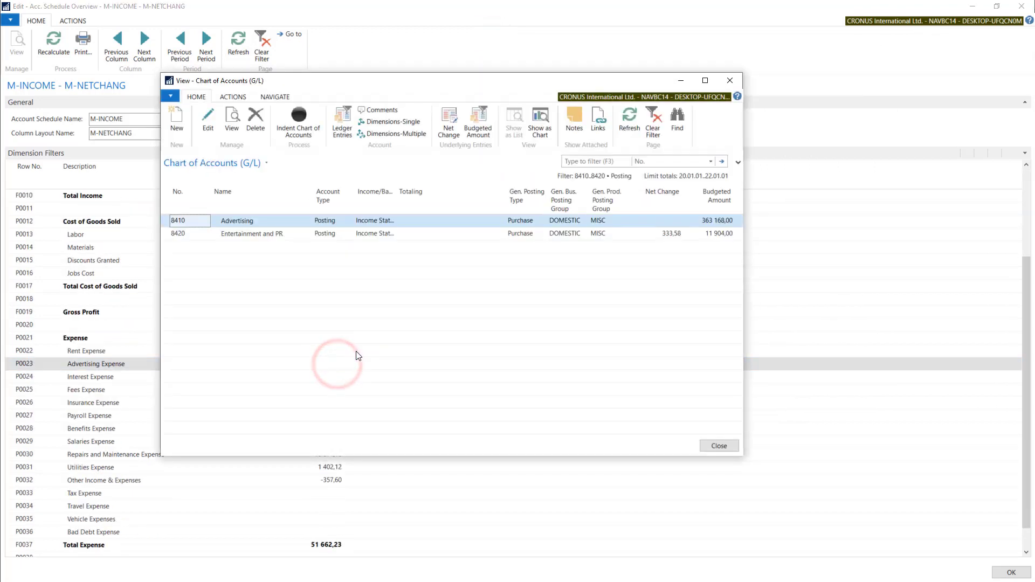
key(Escape)
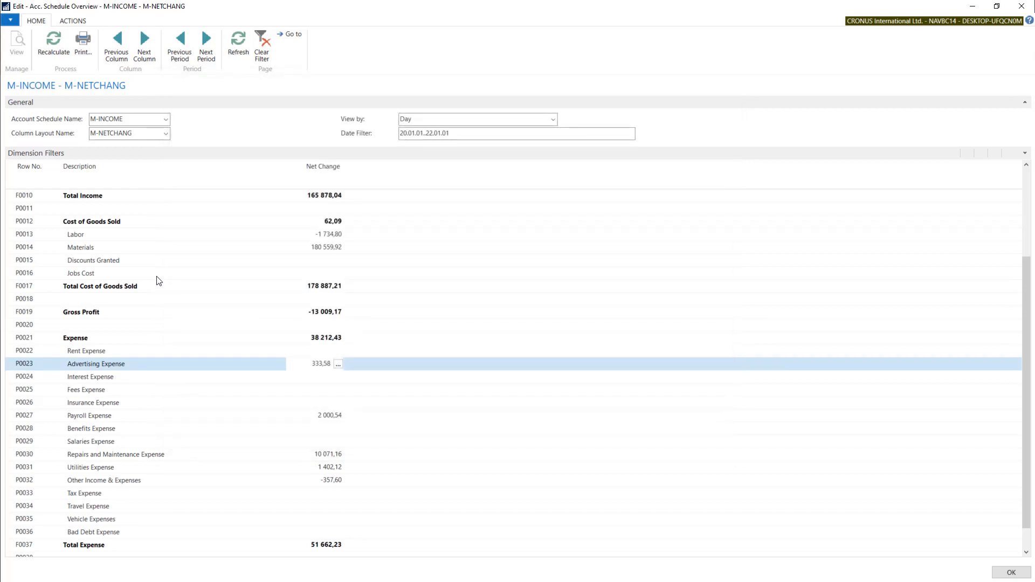
Return to the CAMPAIGN account schedule, open its column layout setup, and examine the column lines of ACT/BUD
key(Escape)
click(185, 33)
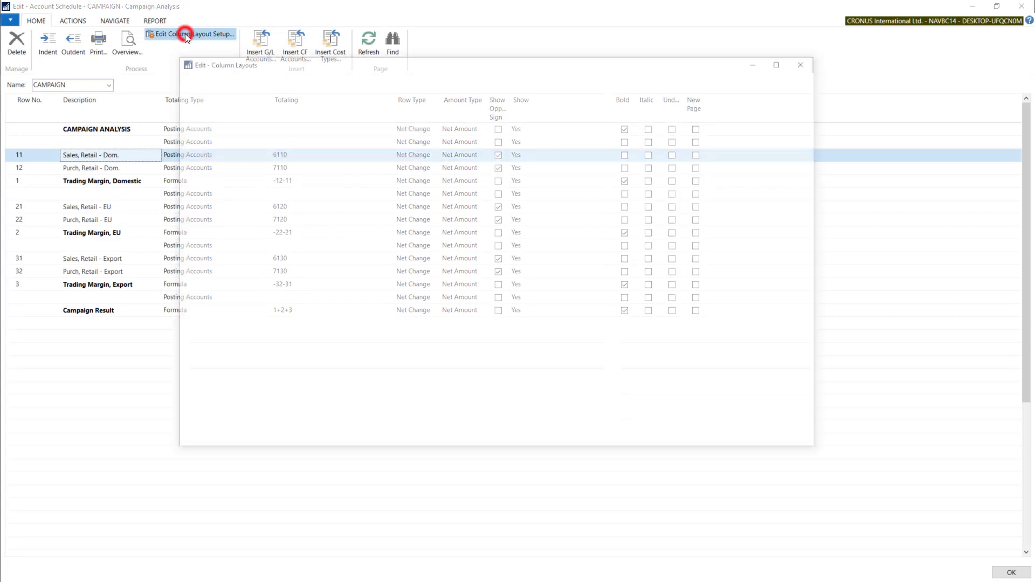
click(199, 198)
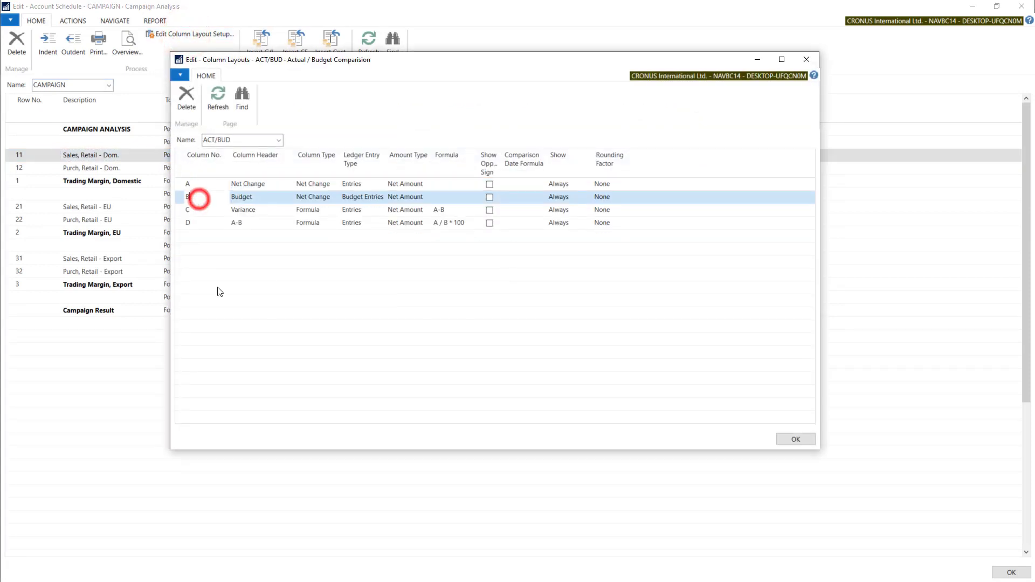
key(Down)
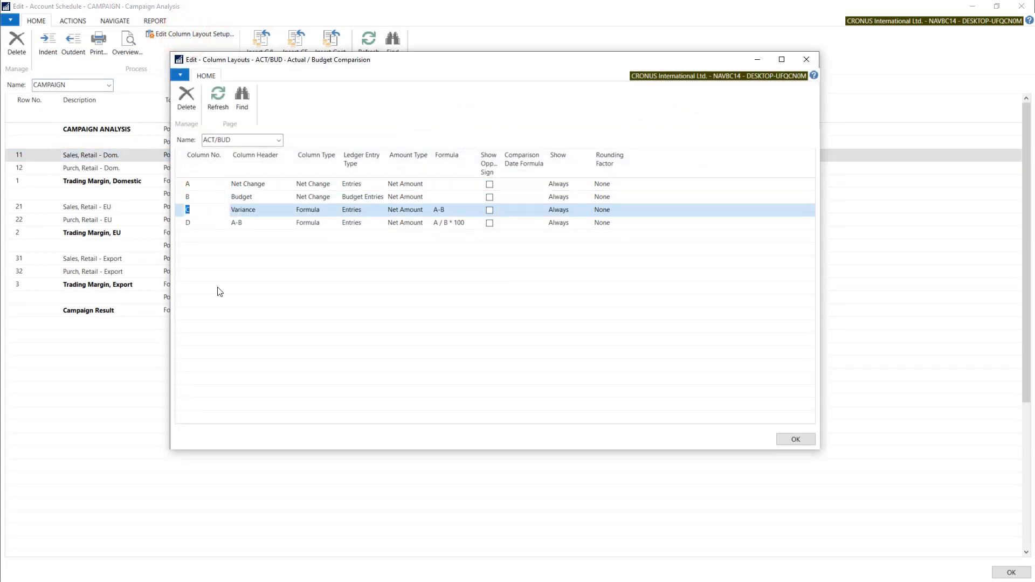
key(Up)
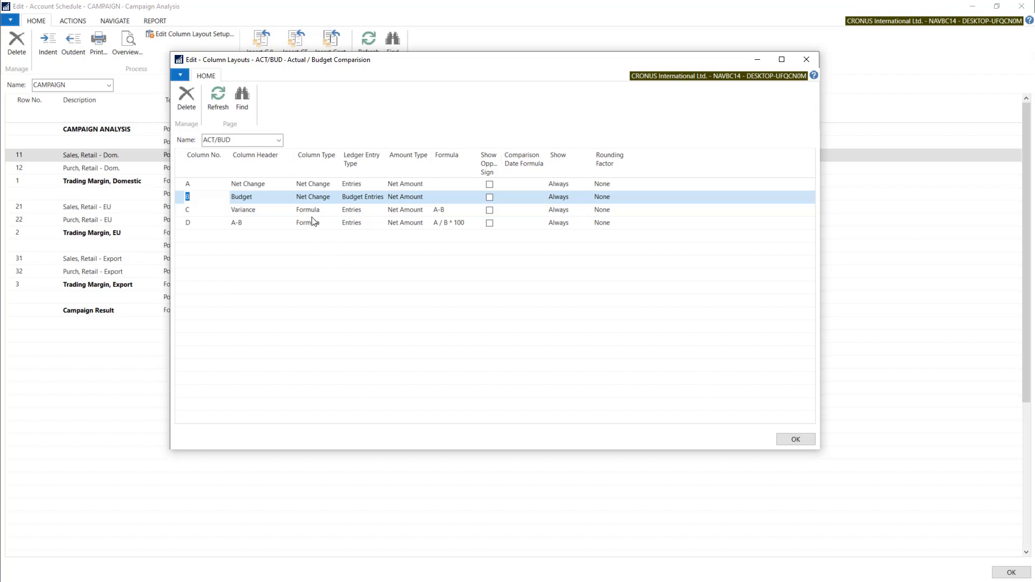
Open the ACT/BUD layout's setup from the column layout names and insert a column line numbered A1 above Budget
click(278, 141)
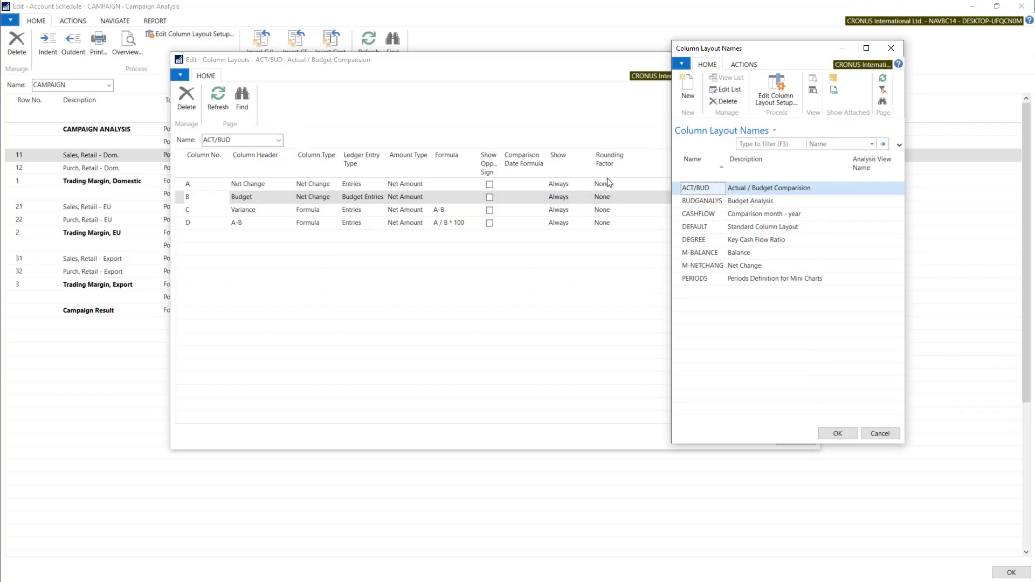
click(702, 188)
click(776, 96)
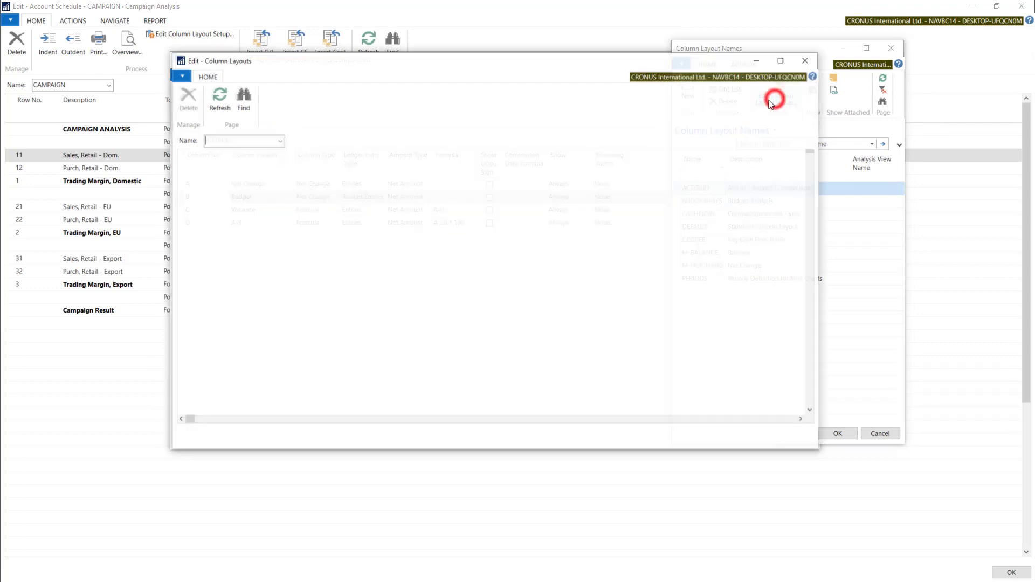
click(204, 199)
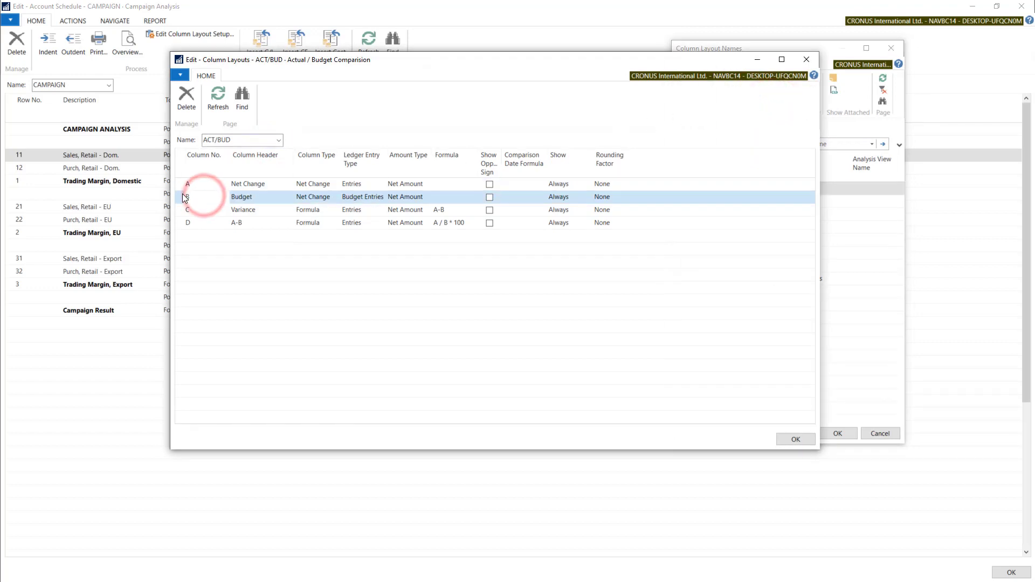
right_click(205, 199)
click(237, 237)
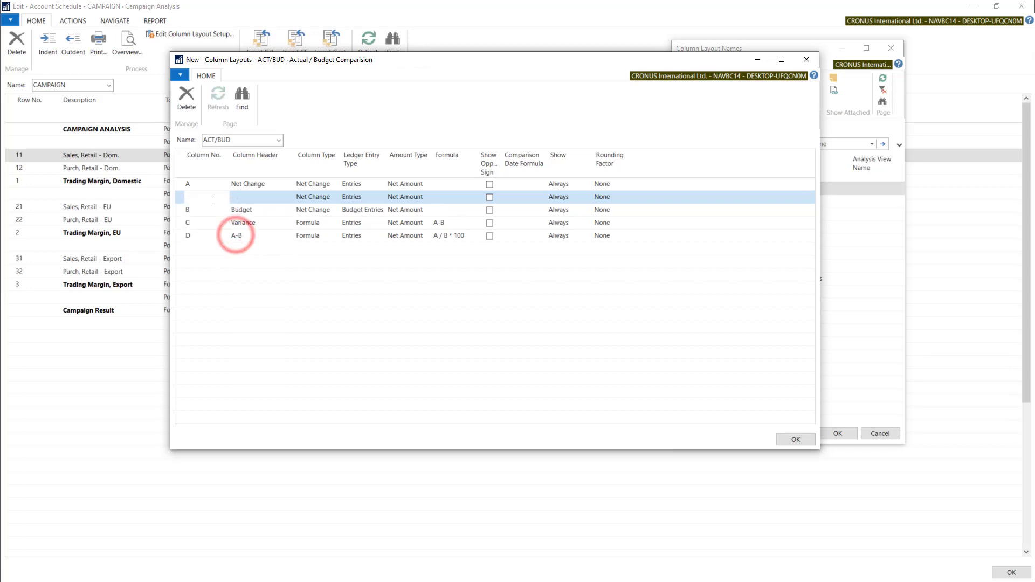
key(Tab)
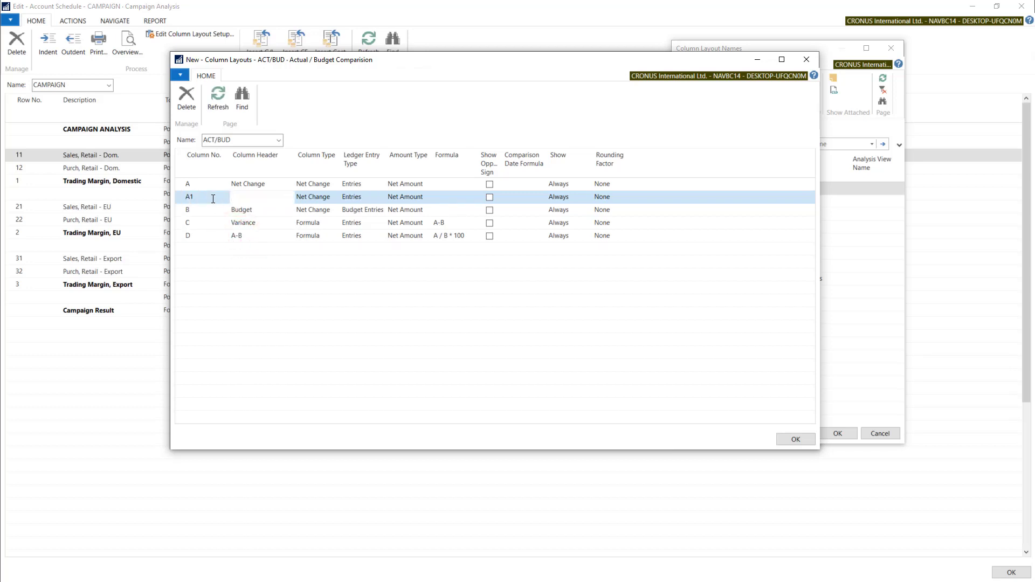
Give column A1 the header "Net Change -1R", based on the header of the column above
key(F8)
click(277, 199)
text(-1R)
Try to set the comparison date formula of column A1 to -1r
key(Tab)
key(Tab)
key(Tab)
key(Tab)
key(Tab)
key(Tab)
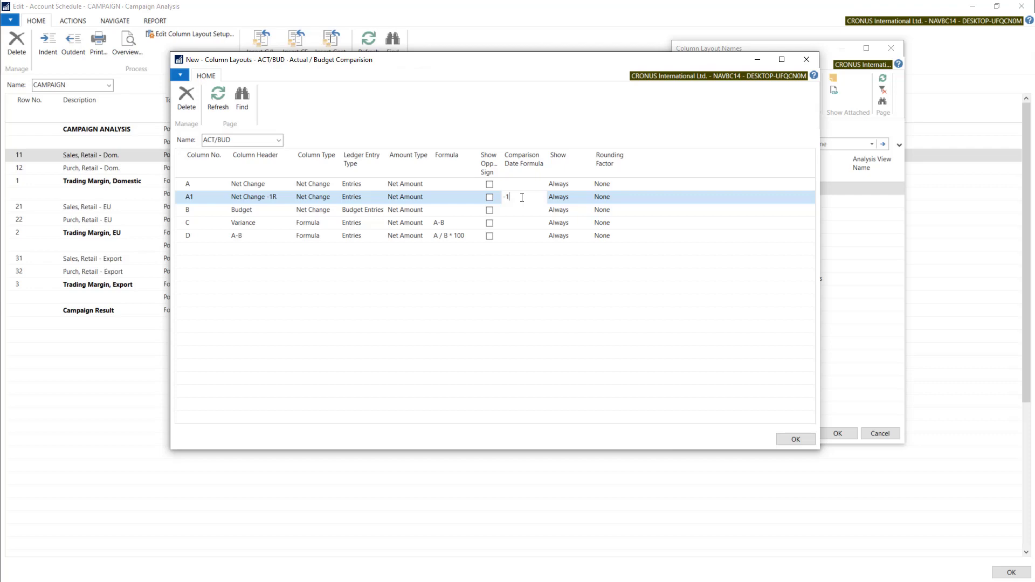
text(-1r)
key(Tab)
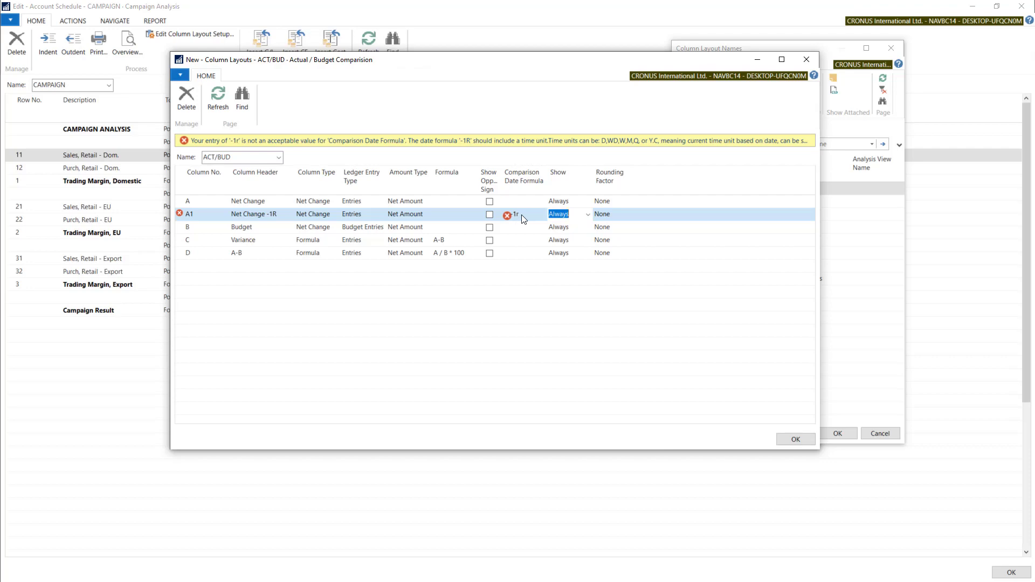
Set the comparison date formula of column A1 to -1Y and return to the CAMPAIGN account schedule
click(522, 214)
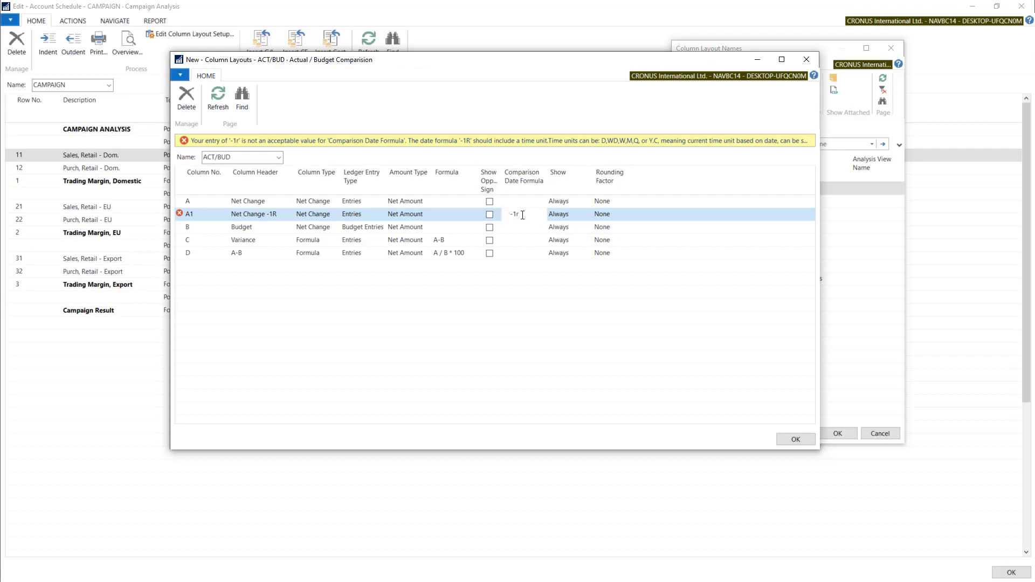
key(Tab)
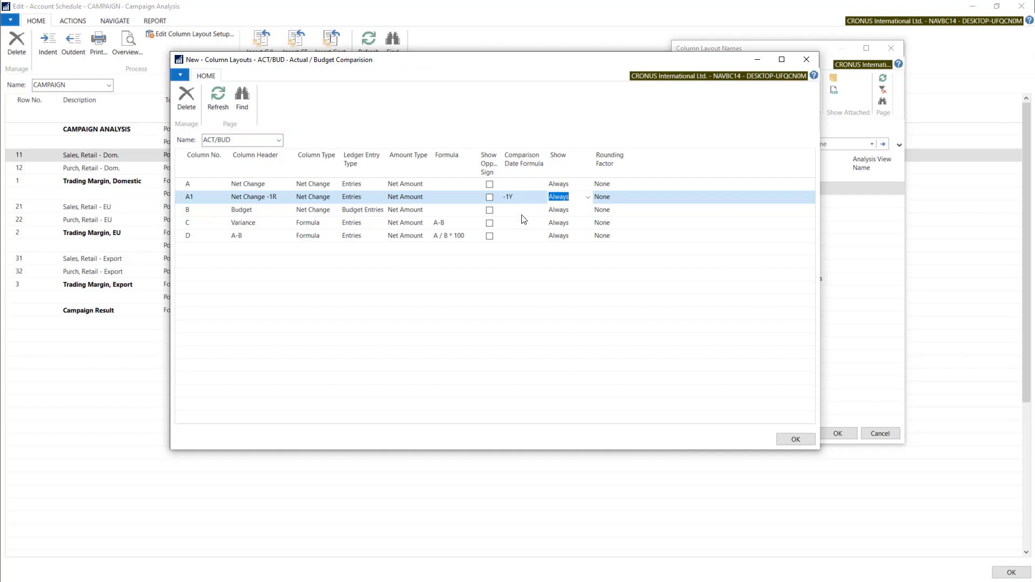
click(523, 196)
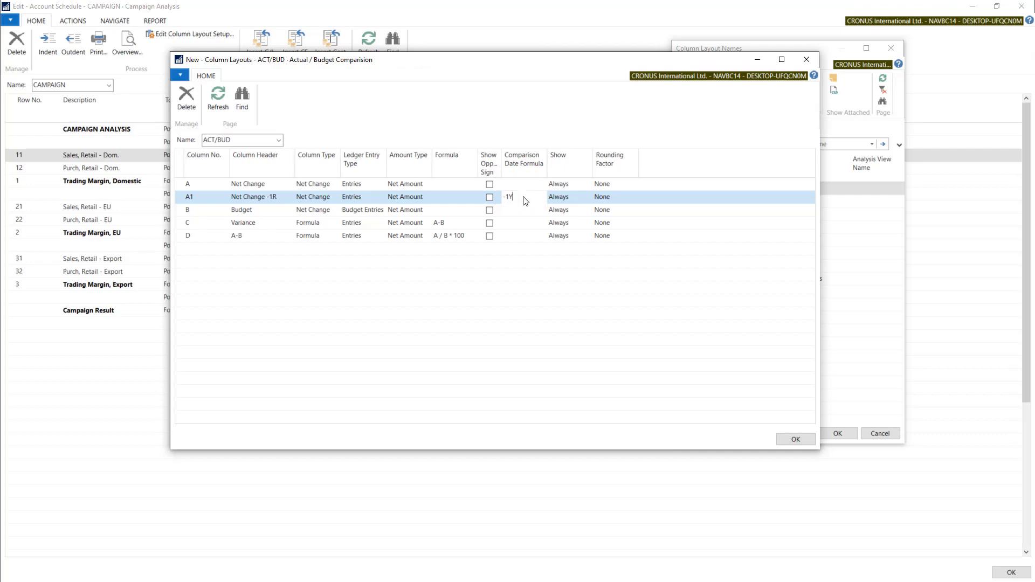
click(797, 438)
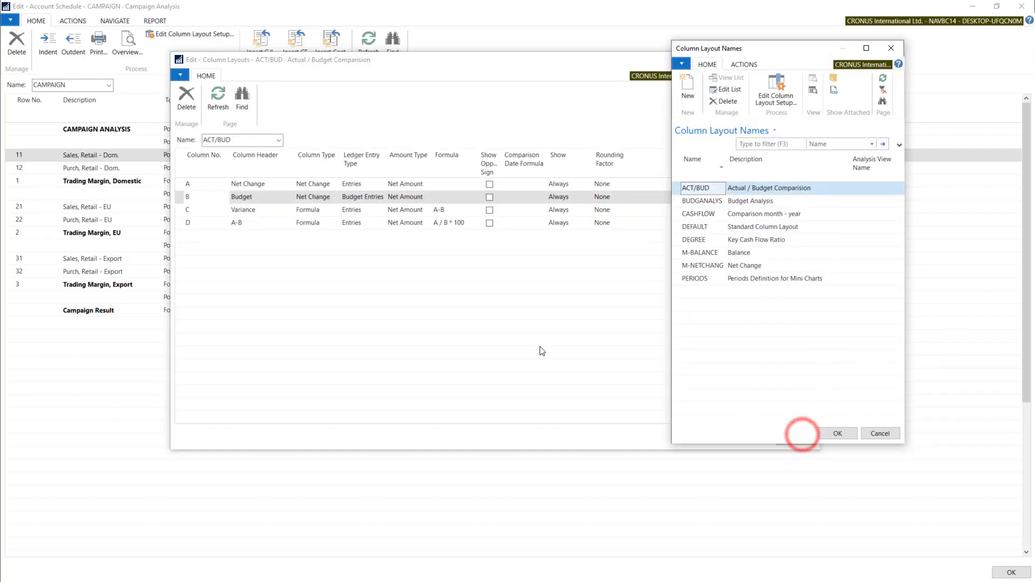
click(277, 259)
key(Escape)
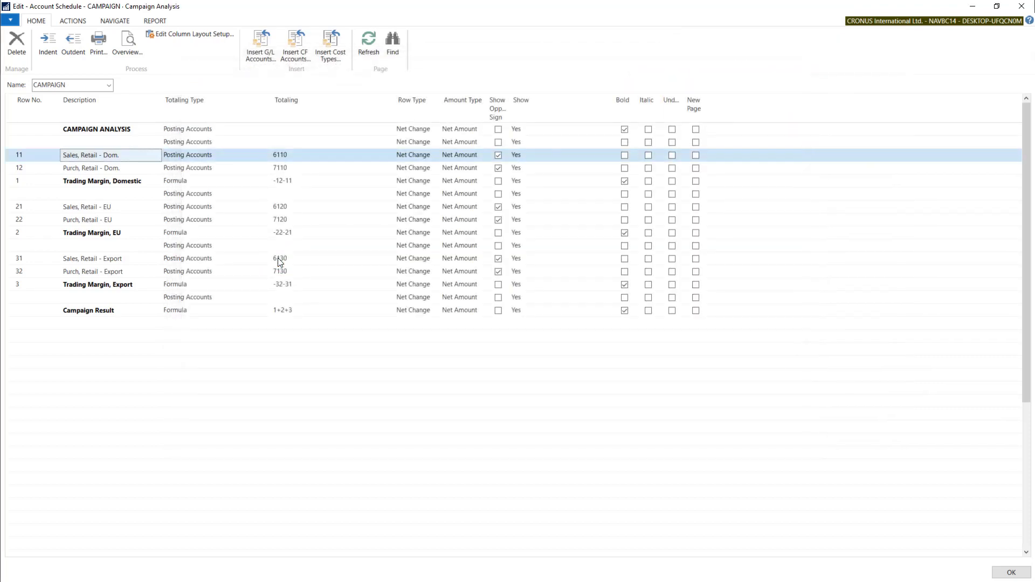
Open the overview of the CAMPAIGN schedule and change its column layout to ACT/BUD
click(131, 43)
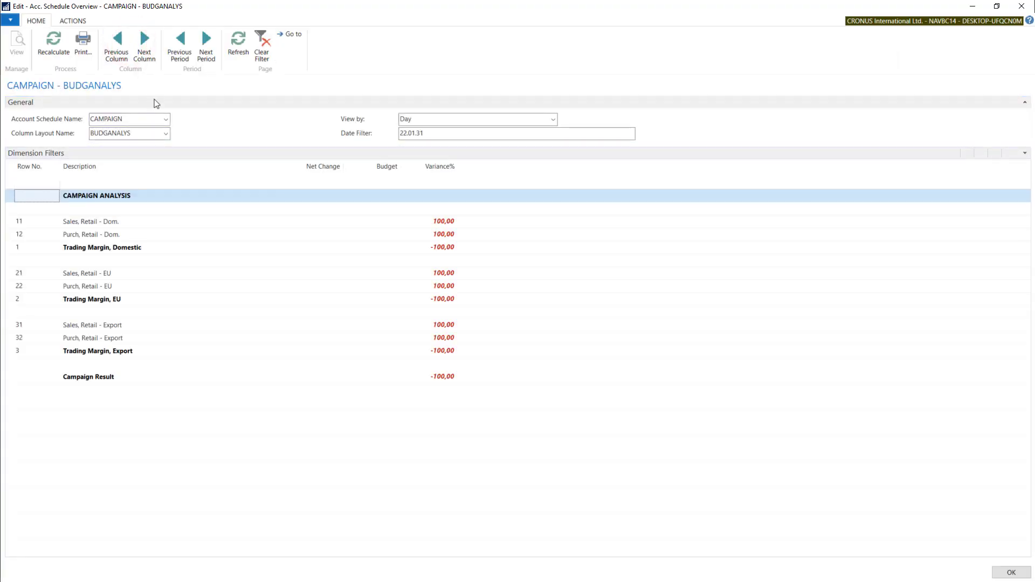
click(167, 133)
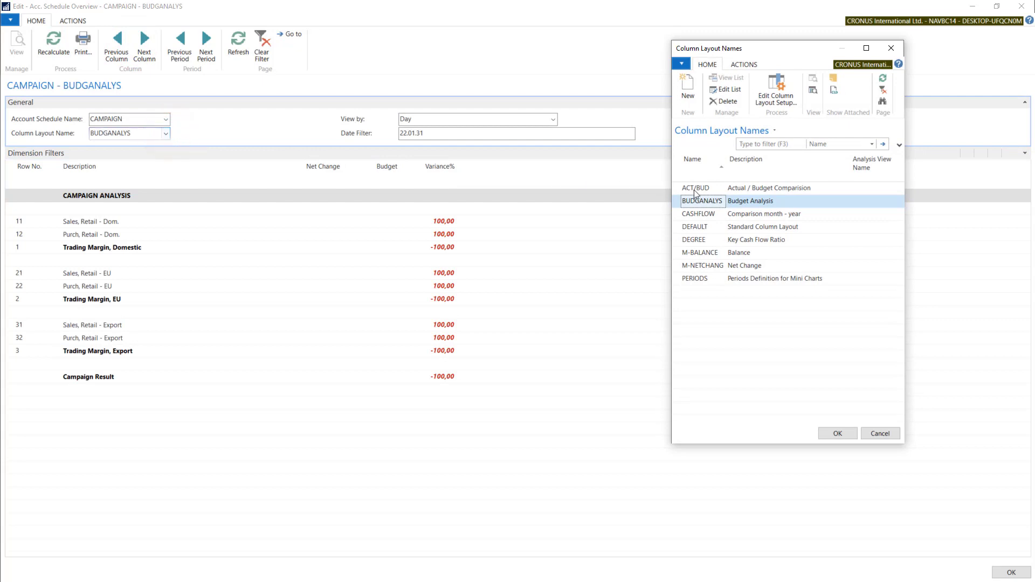
click(695, 188)
click(835, 438)
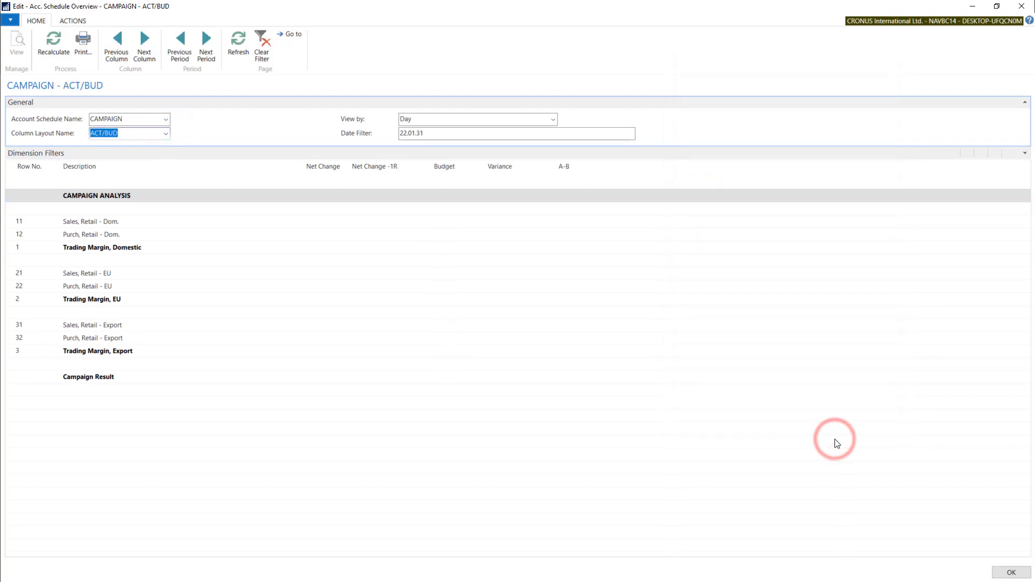
Set the overview's date filter to 20.01.01..22.01.01
click(363, 133)
text(2001)
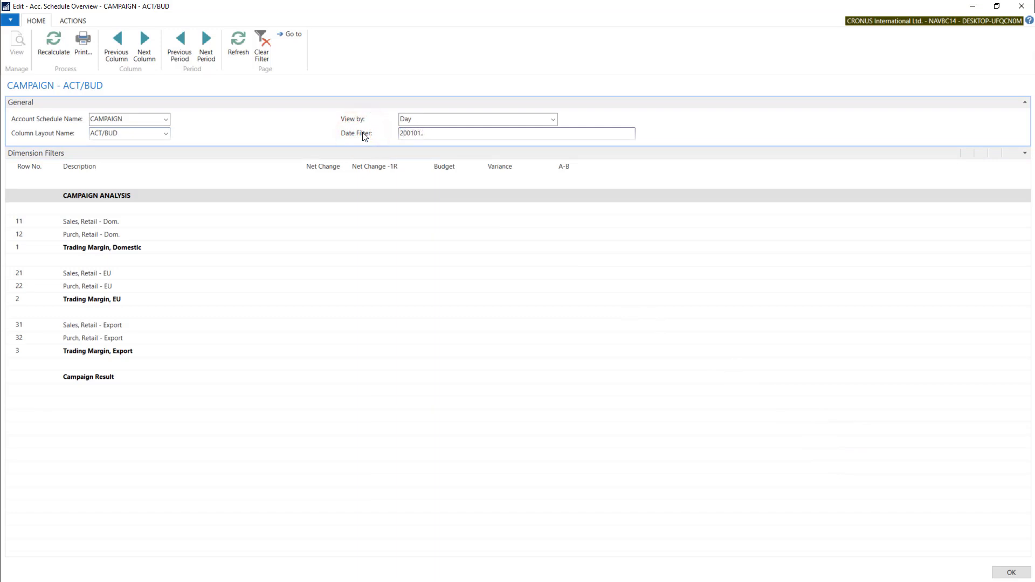
key(Tab)
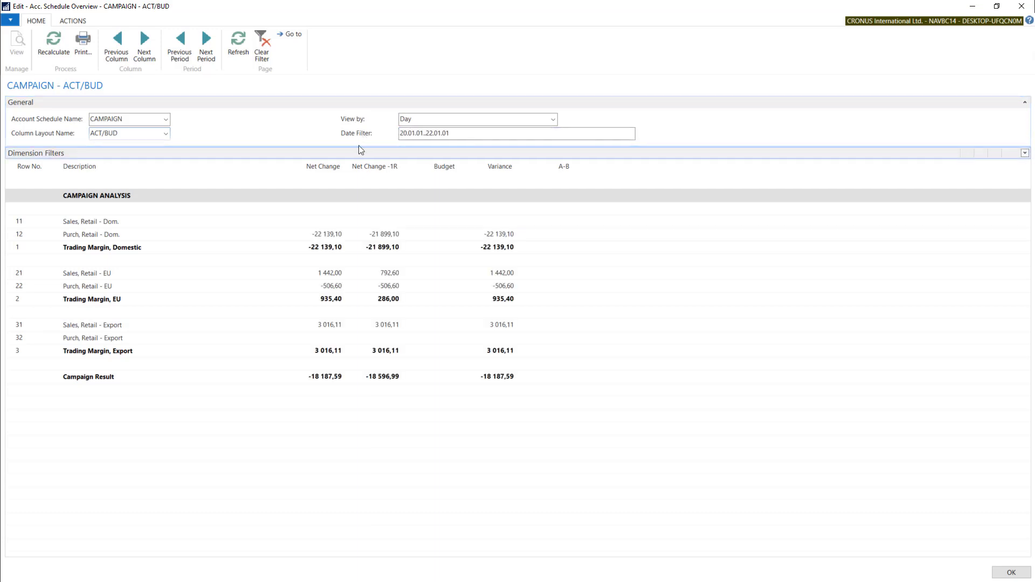
Check the net changes of Trading Margin, Domestic and Purch, Retail - EU, and set the date filter to 19.01.01..22.01.01
click(326, 248)
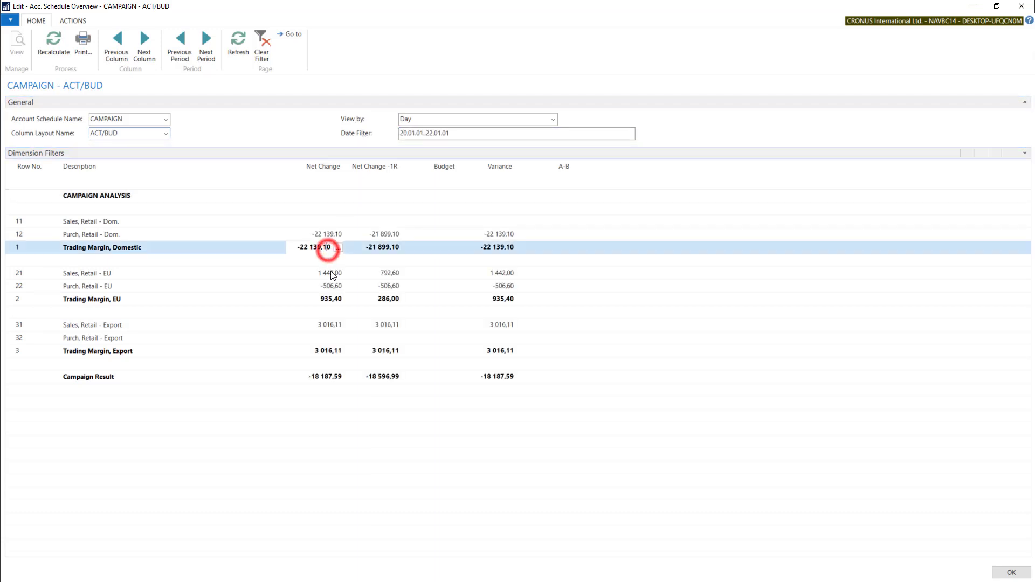
click(336, 286)
key(Escape)
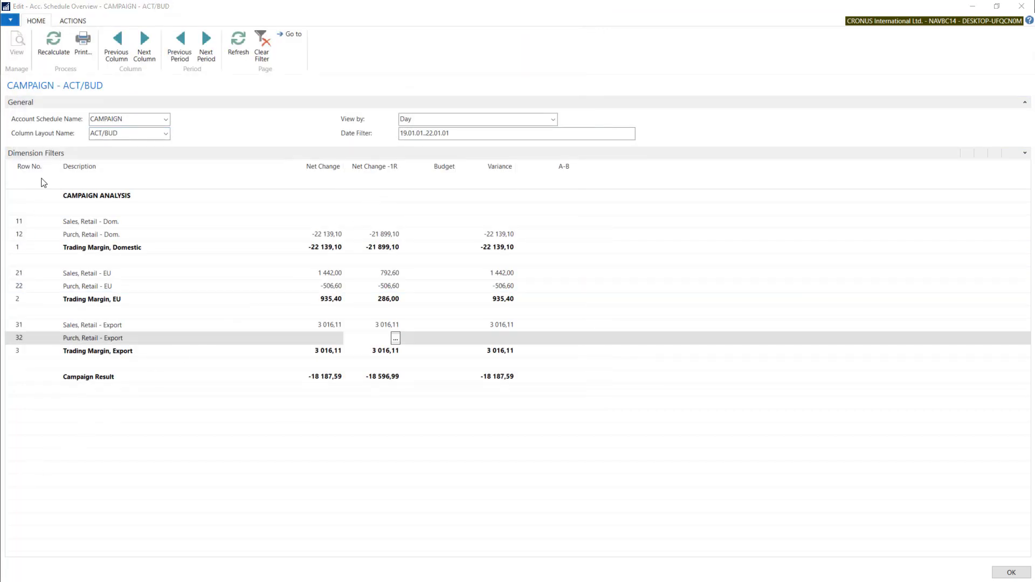
Preview the printed Account Schedule report for CAMPAIGN with the ACT/BUD layout, and close the preview
click(80, 48)
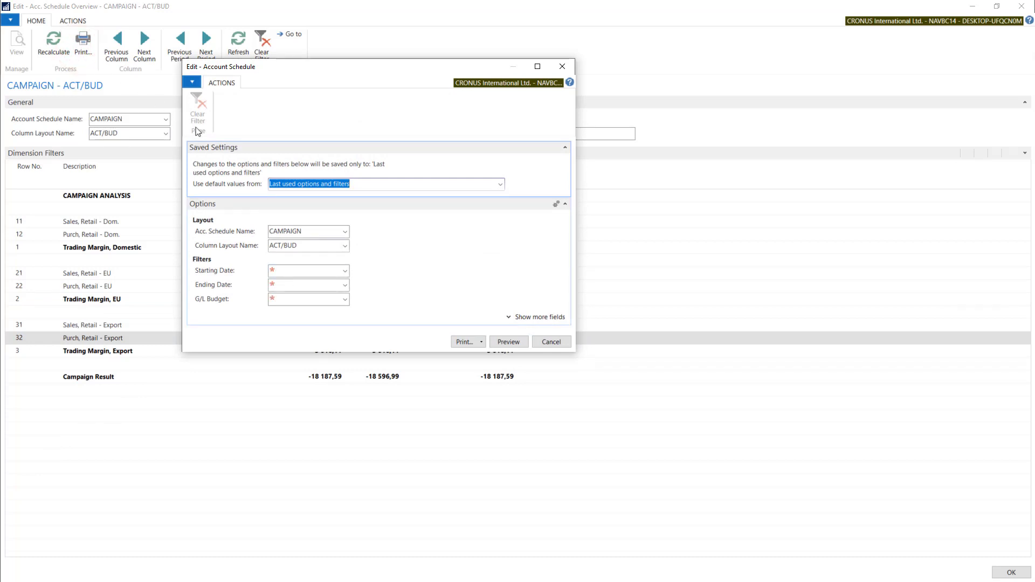
click(511, 343)
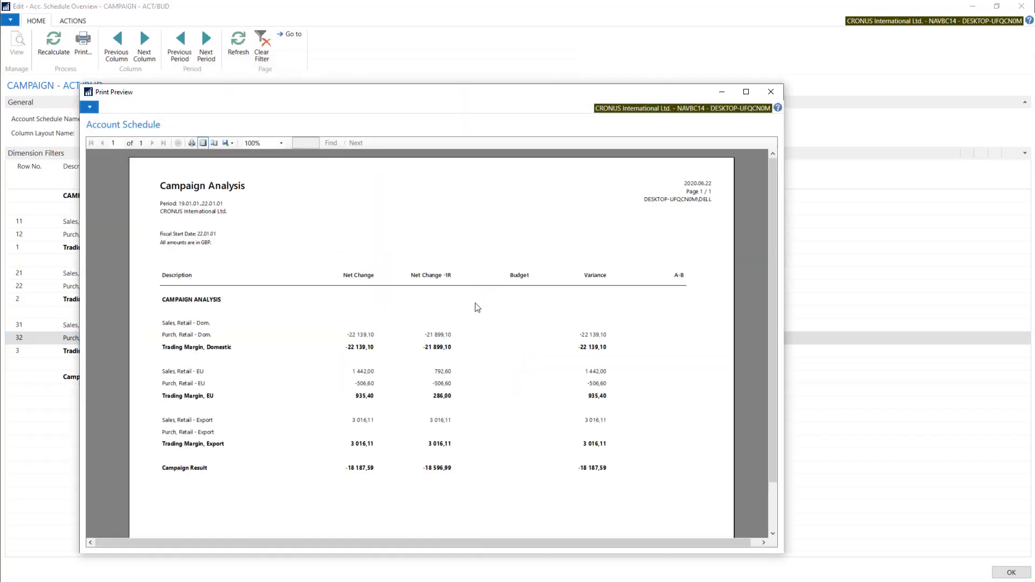
key(Escape)
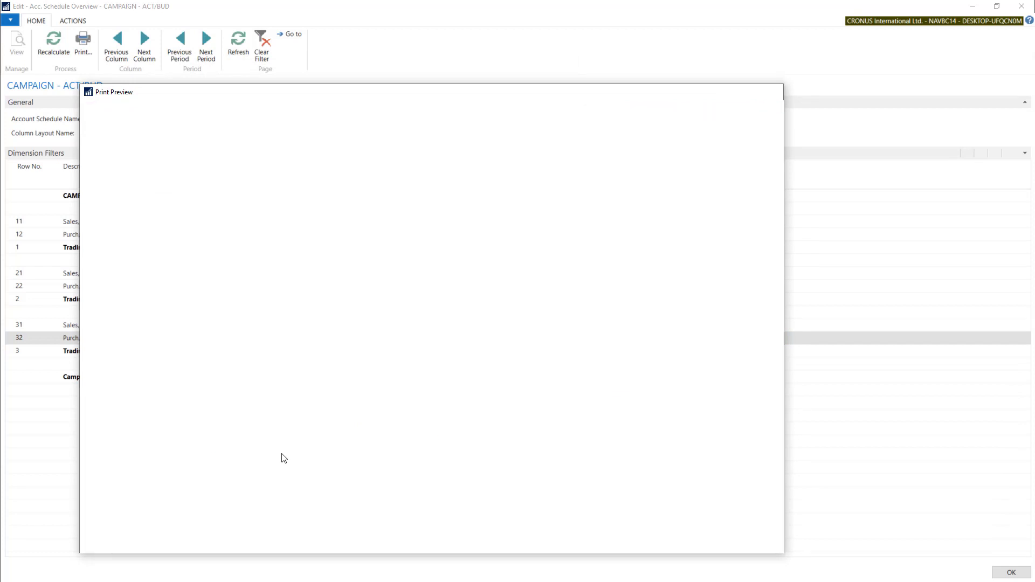
Start exporting the CAMPAIGN overview to Excel with the option to update an existing document
click(74, 19)
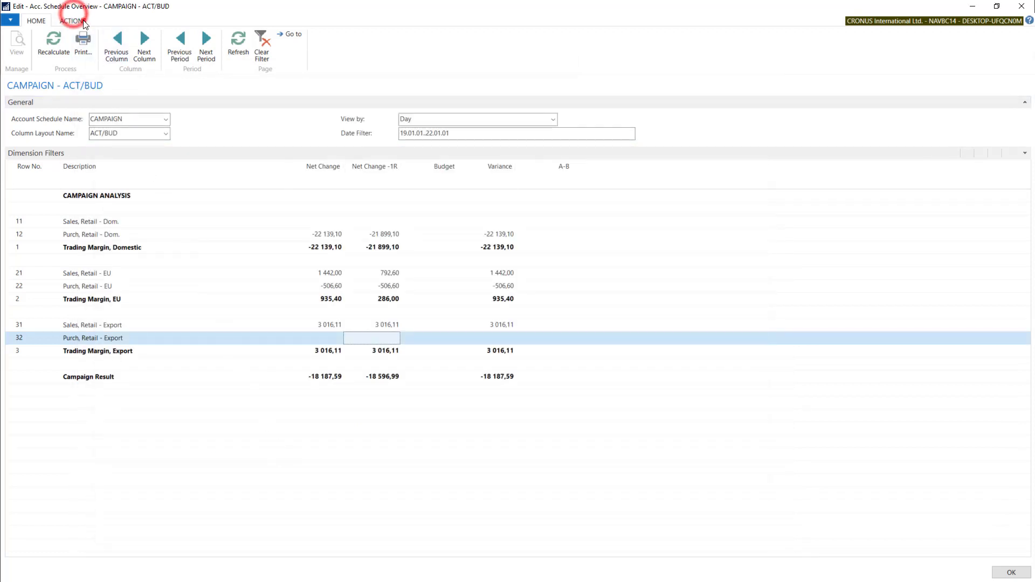
click(24, 52)
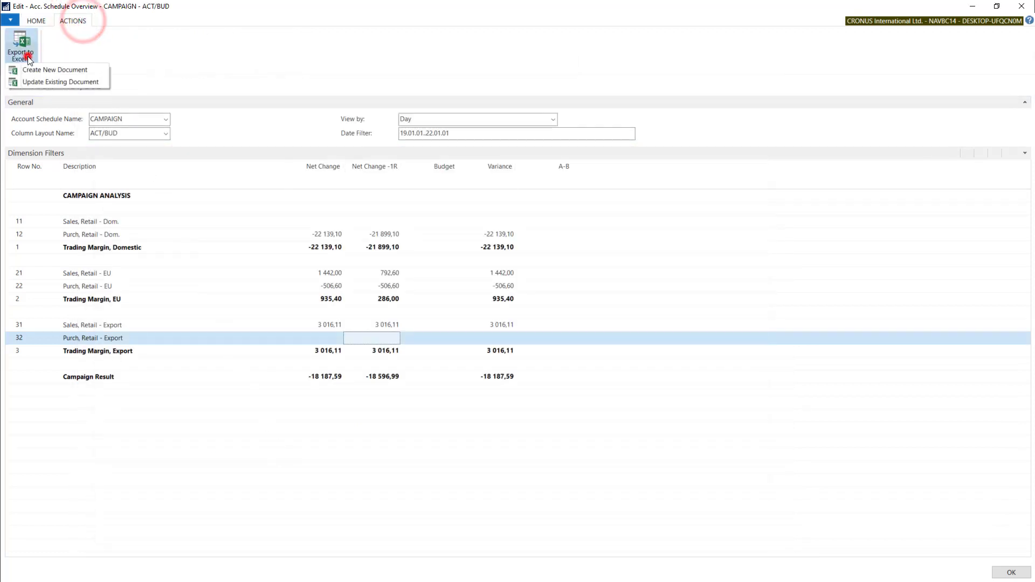
click(87, 83)
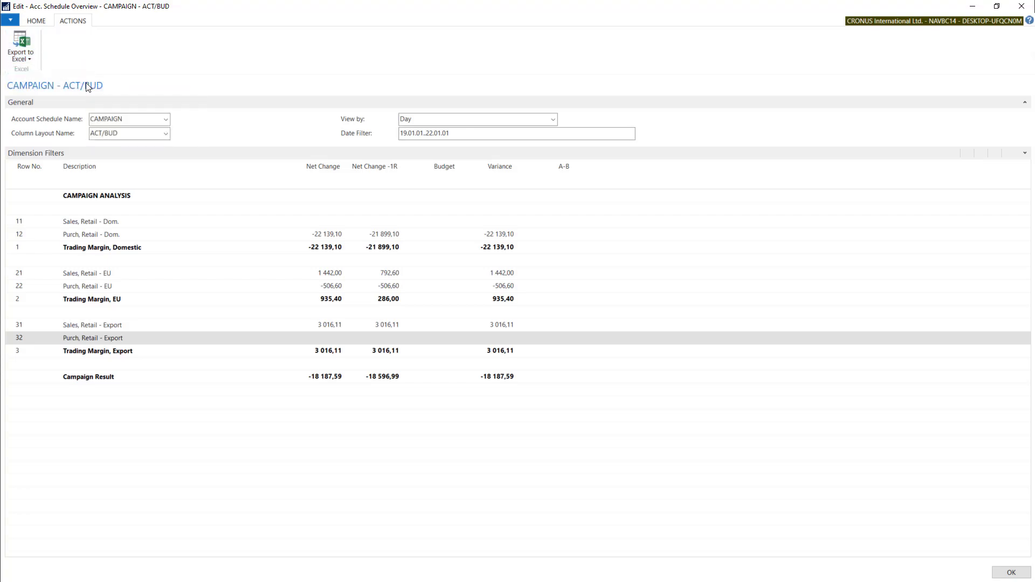